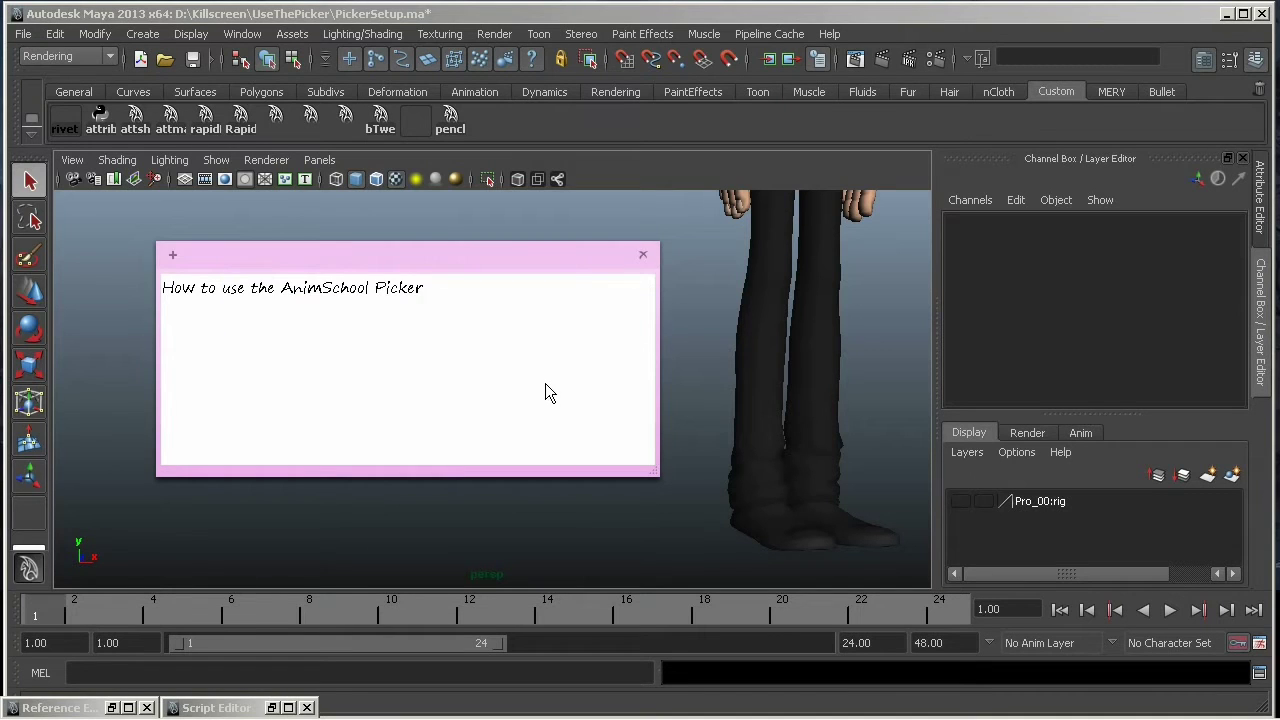
Close the sticky note reading "How to use the AnimSchool Picker" and confirm its deletion
click(643, 254)
click(479, 378)
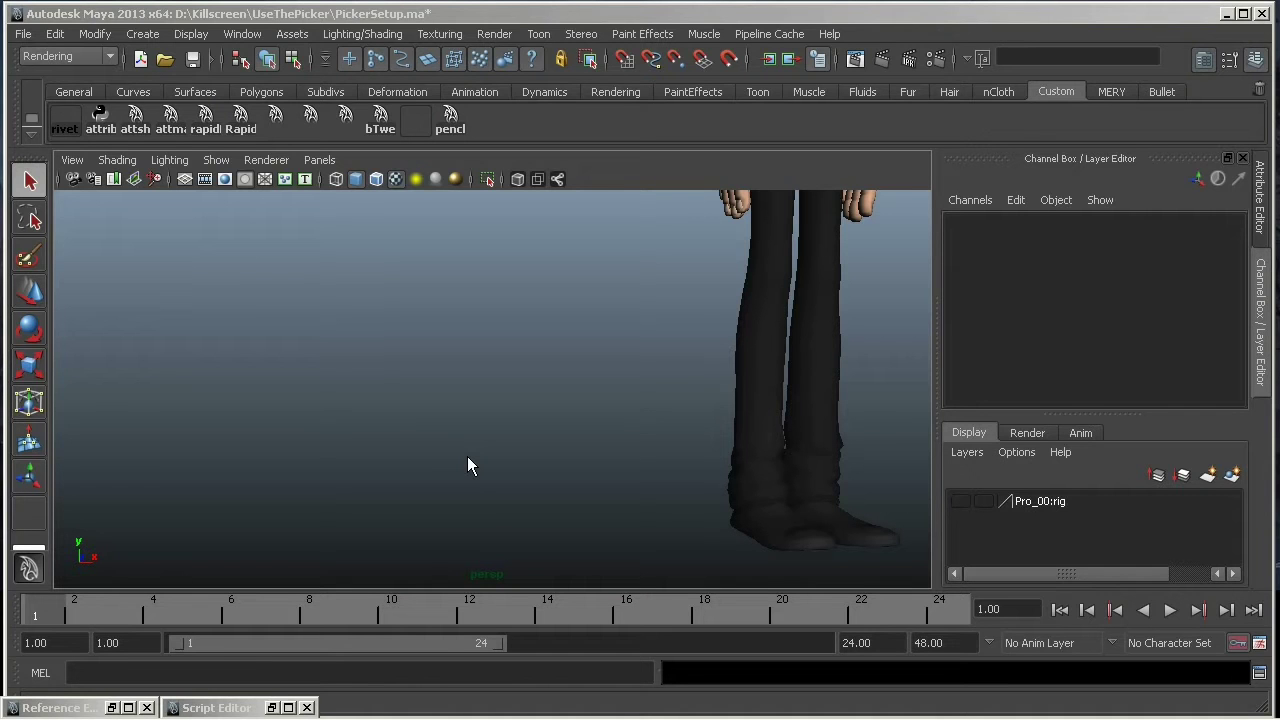
key(alt+Tab)
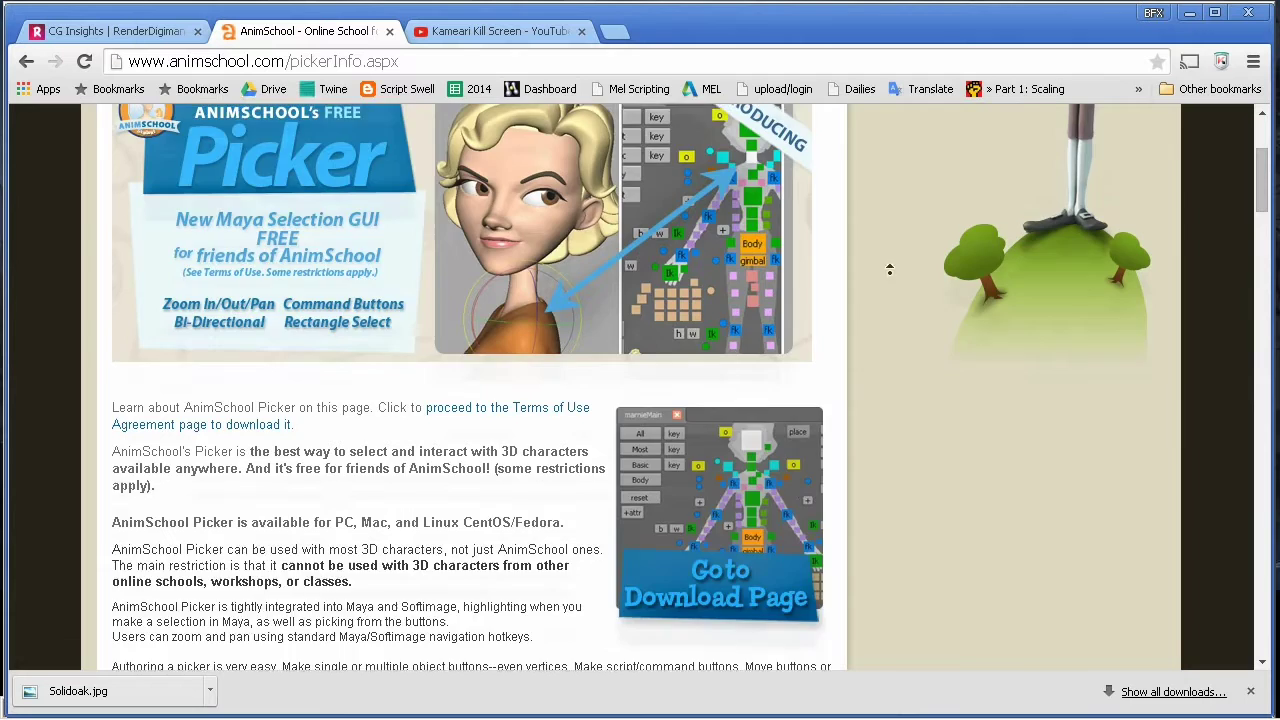
scroll(646, 130, up, 2)
click(500, 62)
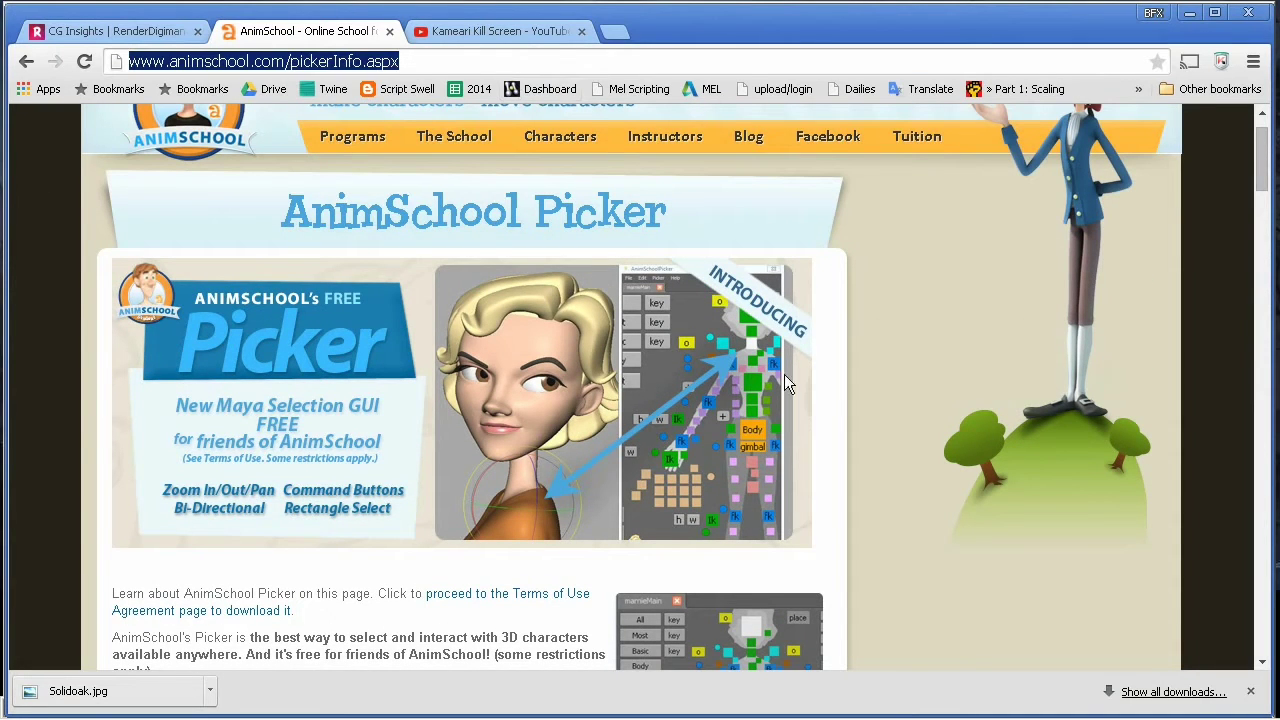
click(850, 350)
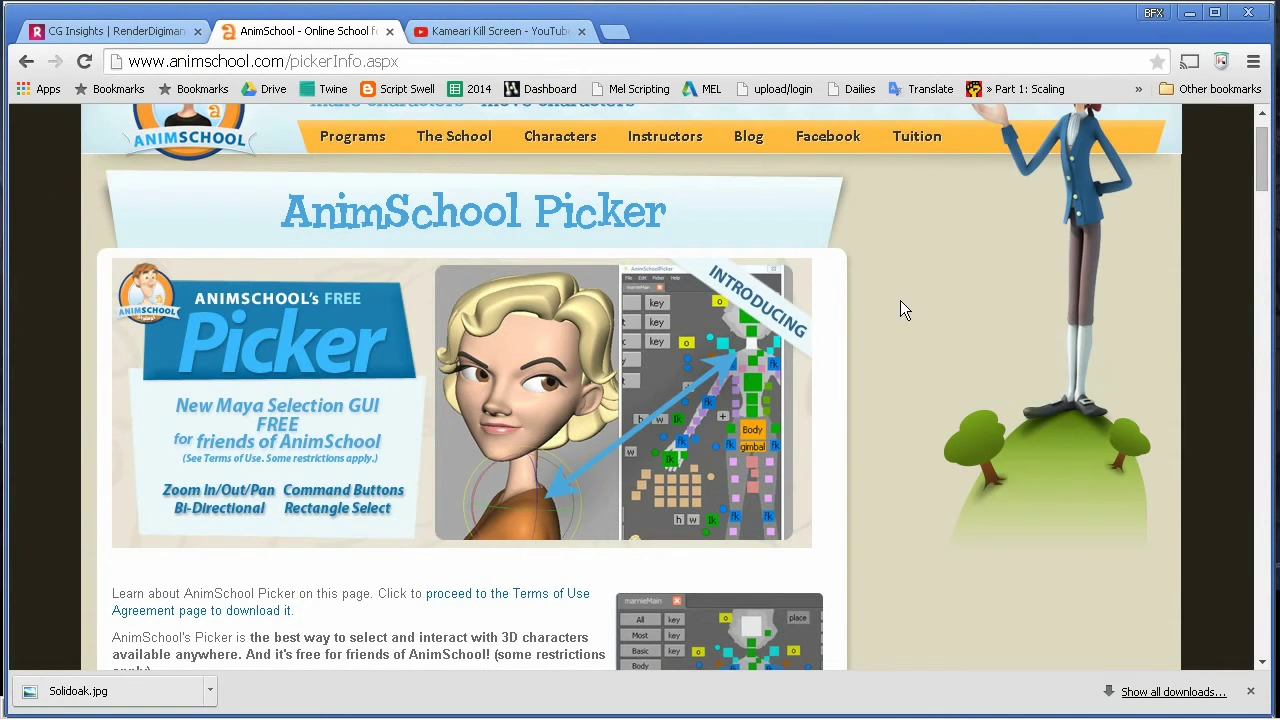
scroll(900, 310, down, 4)
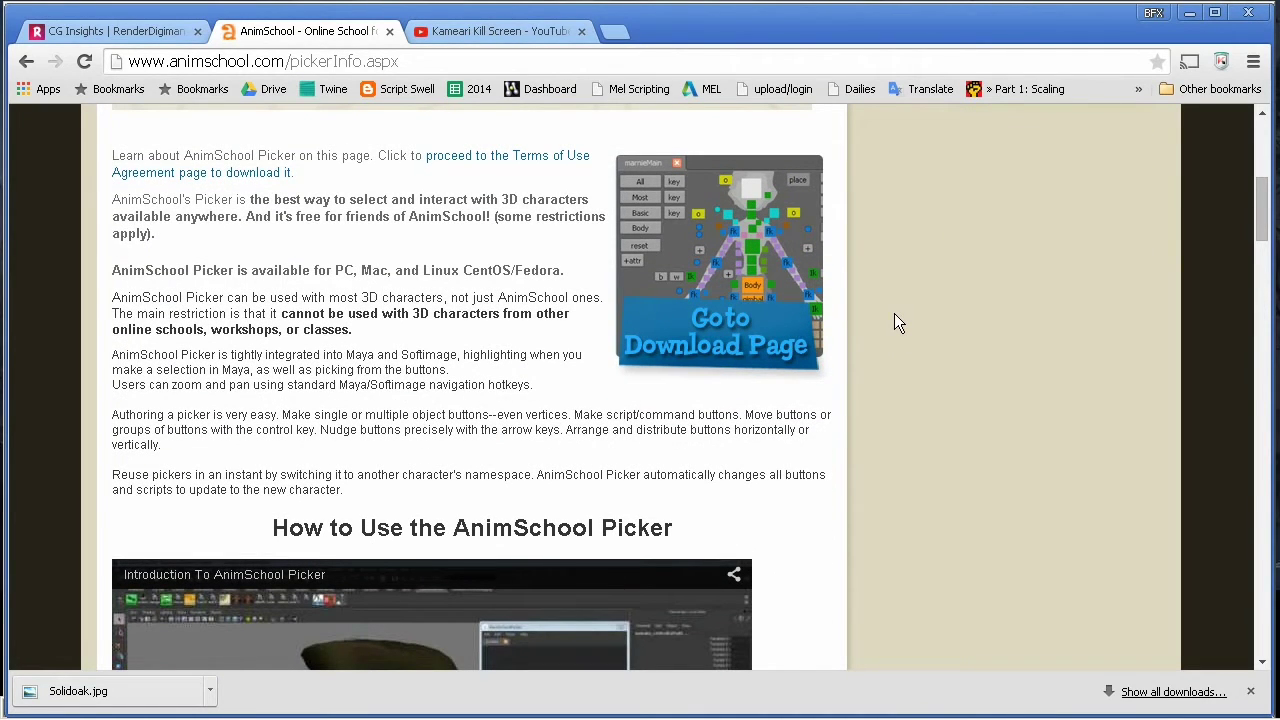
Open the AnimSchoolPickerPC folder in Windows Explorer and review its version subfolders from 2011_32bit to 2015_64bit
mouse_move(581, 713)
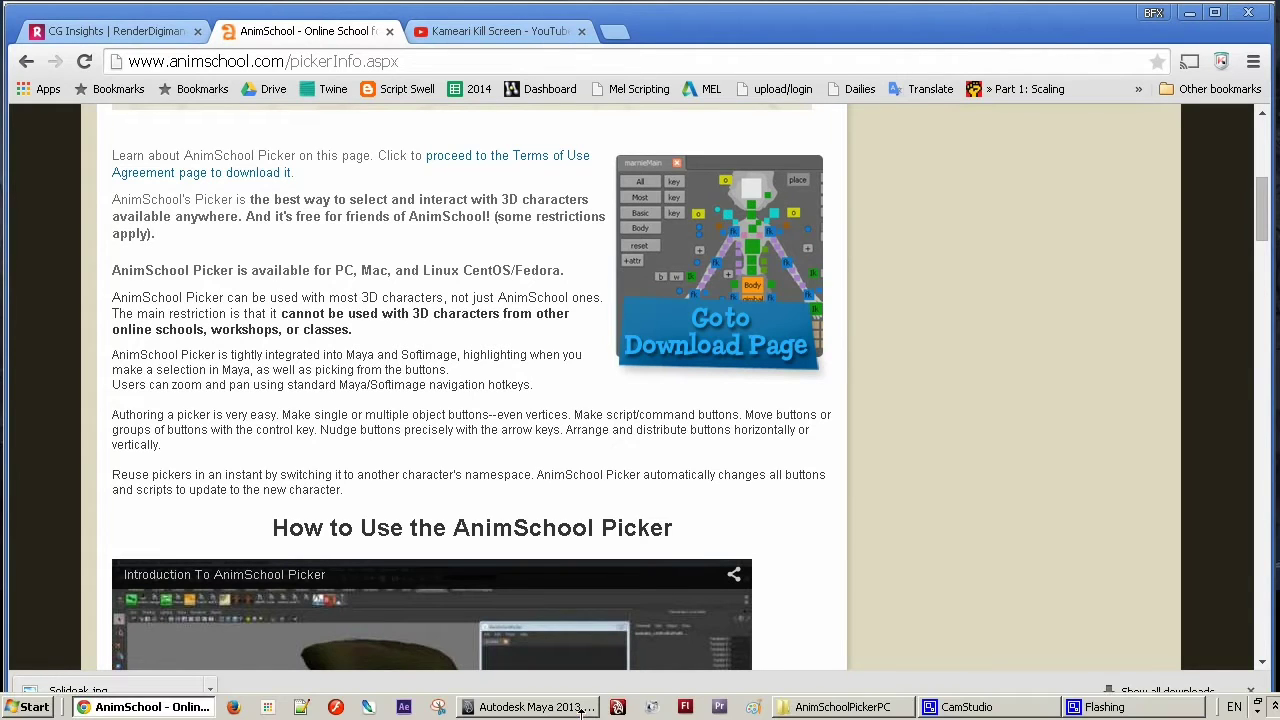
click(842, 707)
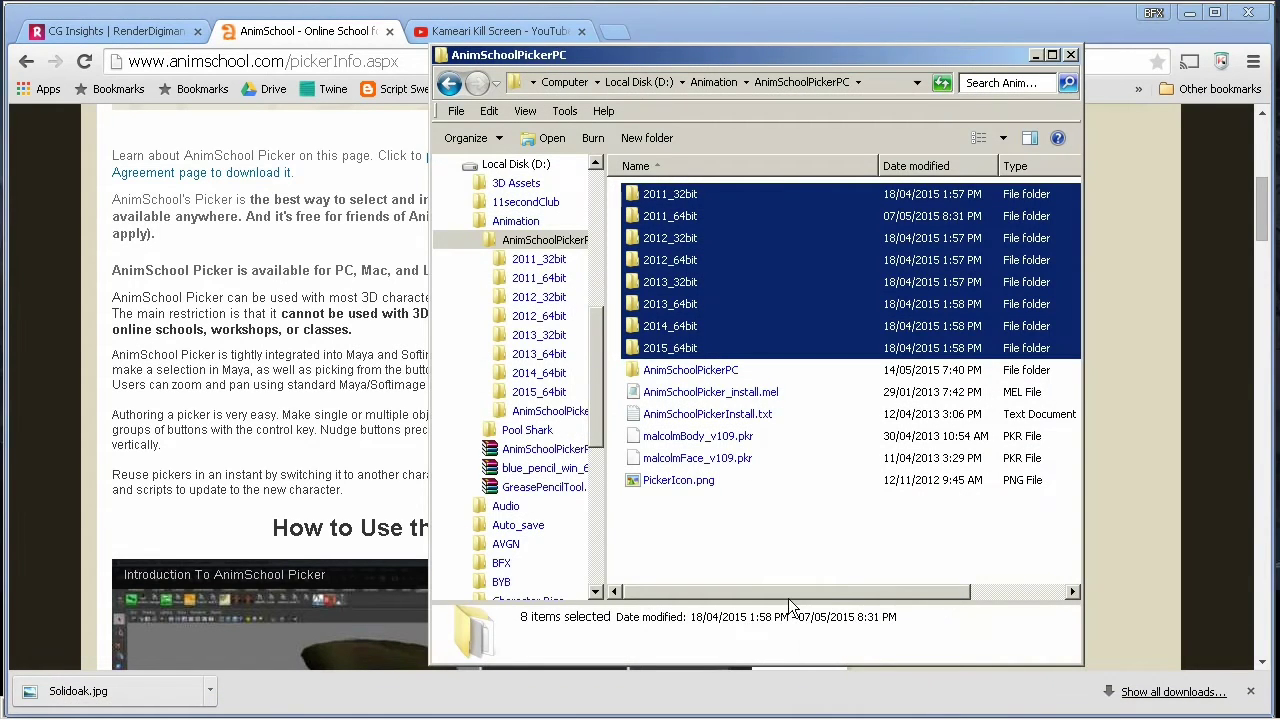
click(727, 505)
drag(725, 200, 672, 347)
Return to Maya, run the whole MEL script that loads AnimSchoolPicker.mll, and bring the picker window to the front
key(alt+Tab)
key(alt+Tab)
key(alt+Tab)
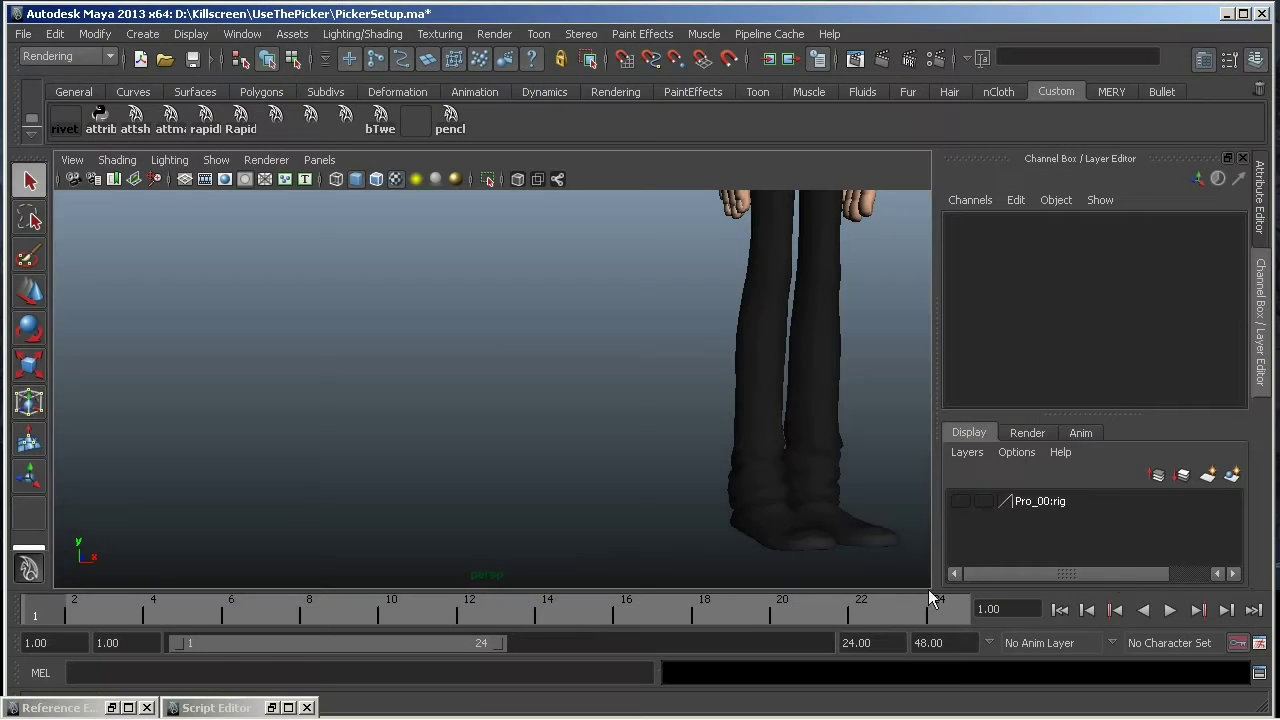
click(210, 707)
key(ctrl+a)
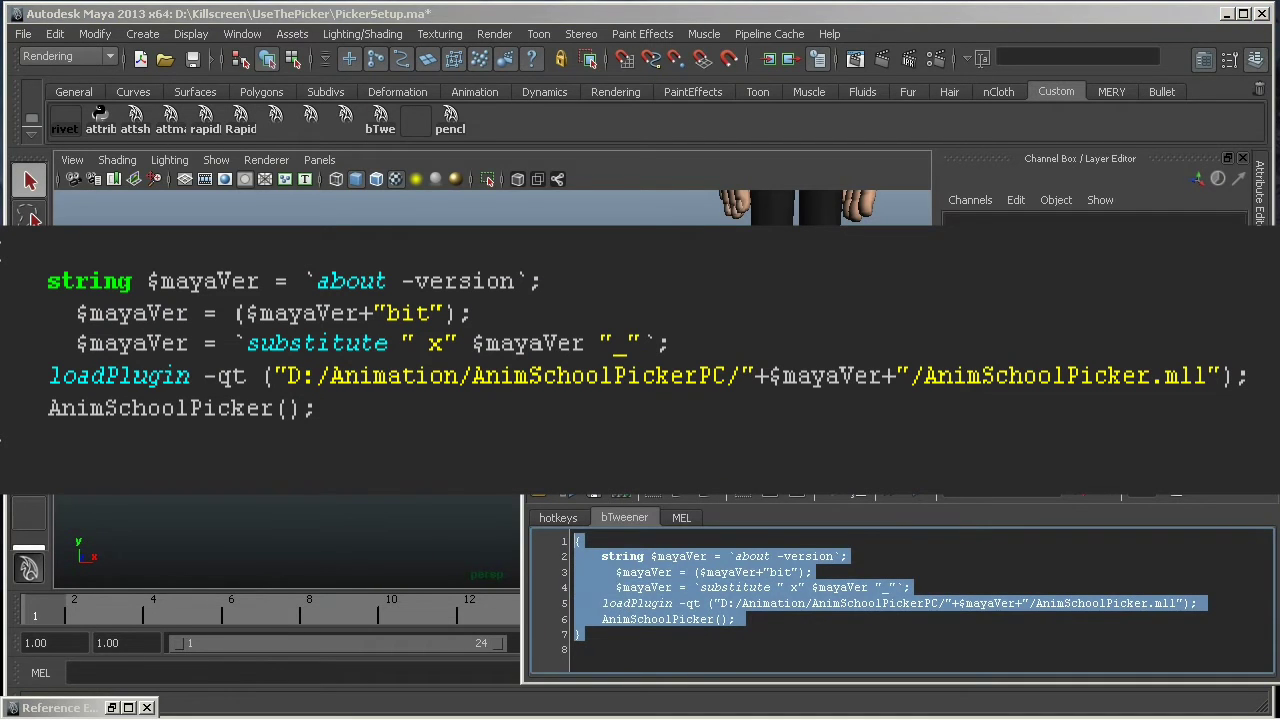
click(826, 576)
drag(847, 556, 639, 542)
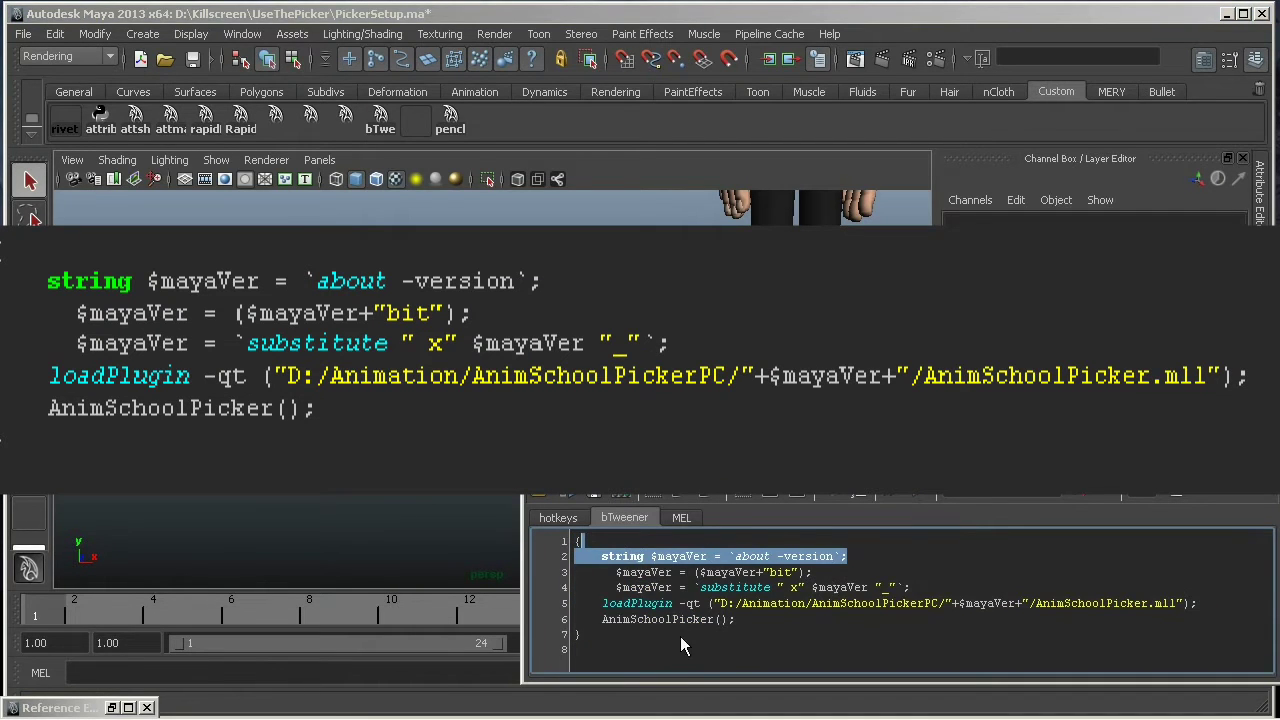
key(ctrl+a)
key(ctrl+Return)
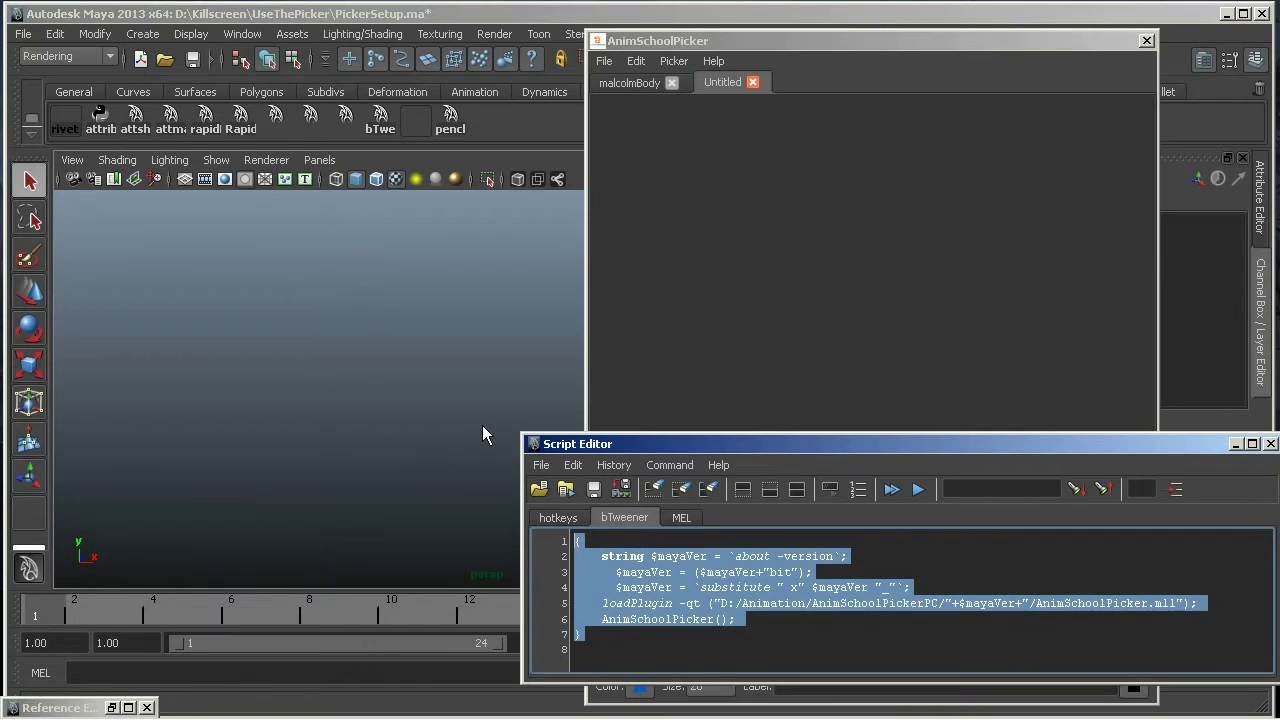
click(810, 42)
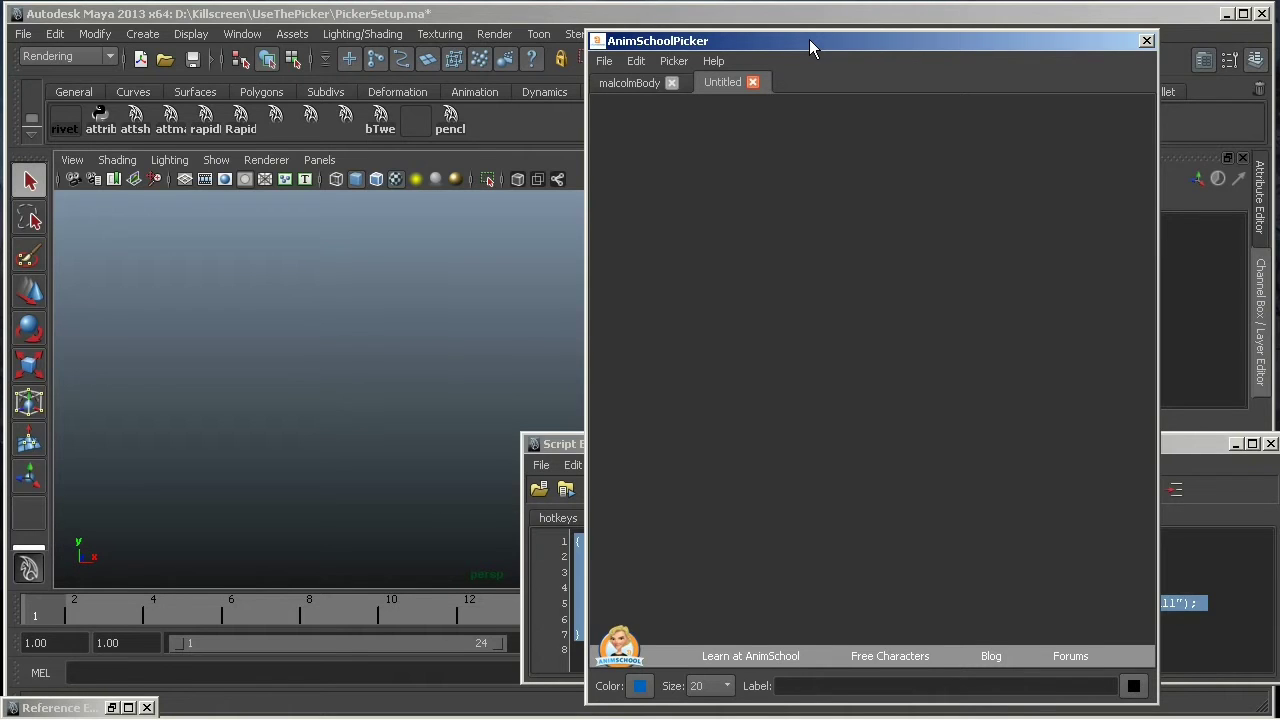
Load the TallguyRigB.ma reference in the Reference Editor and minimize the editor
click(111, 707)
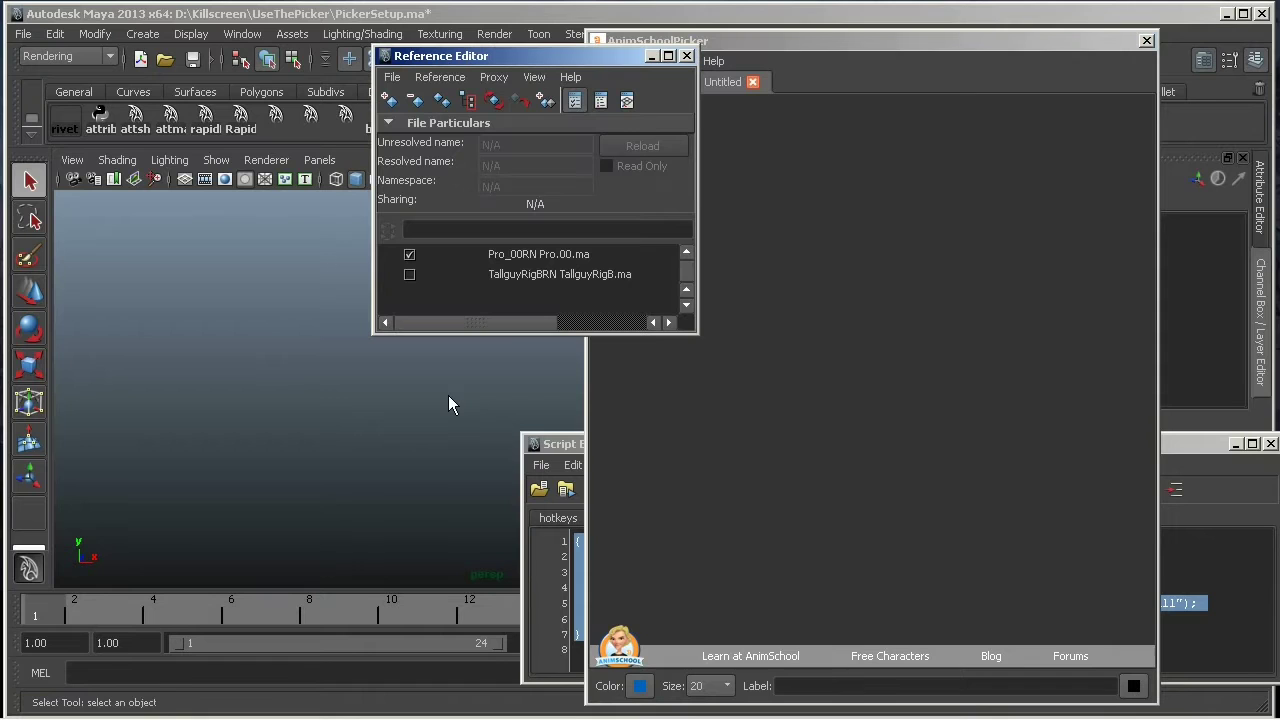
click(418, 266)
click(651, 56)
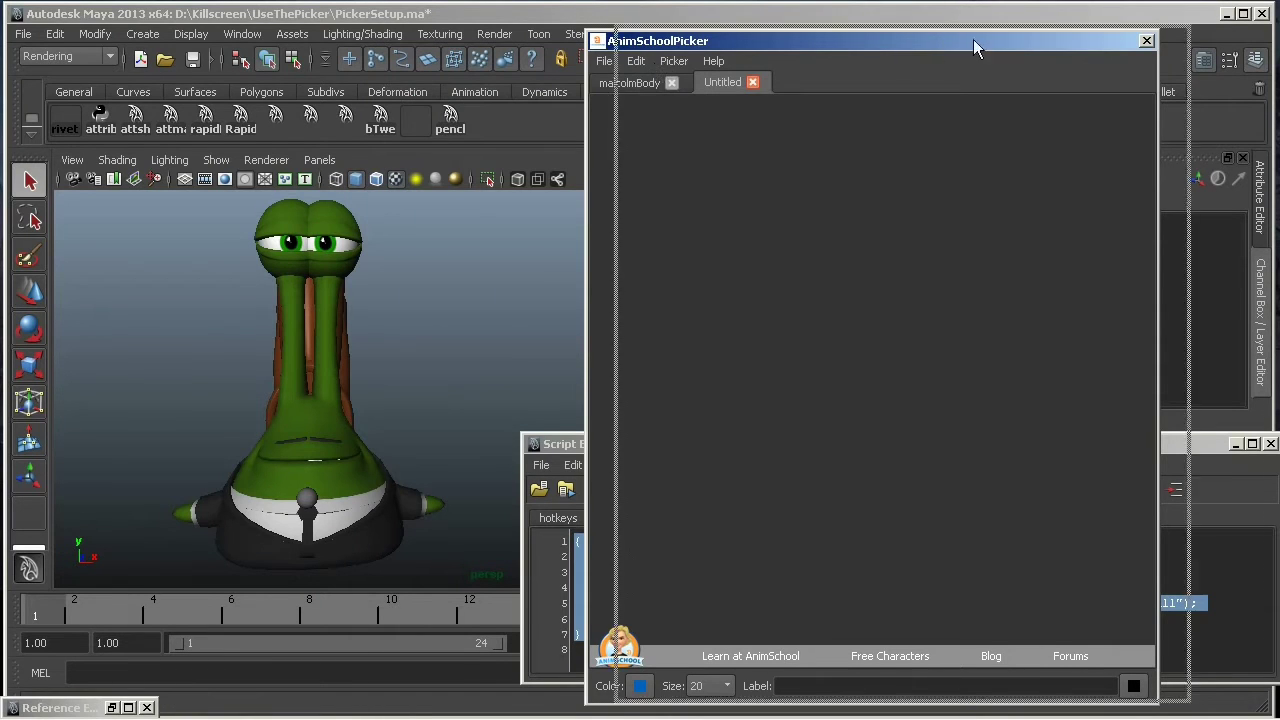
Move the AnimSchoolPicker window away from the character and minimize the Script Editor
drag(973, 39, 1195, 2)
click(586, 448)
click(1238, 446)
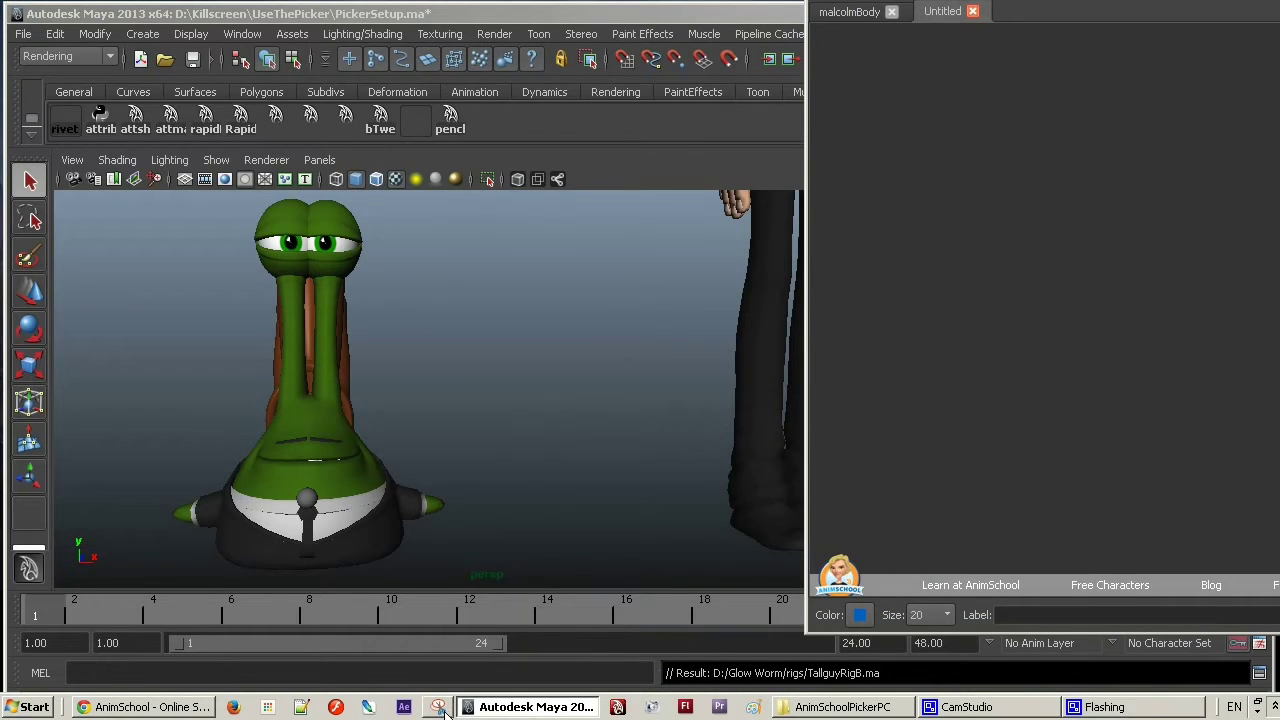
Launch the Snipping Tool and capture the viewport area showing the green character from the front
click(37, 706)
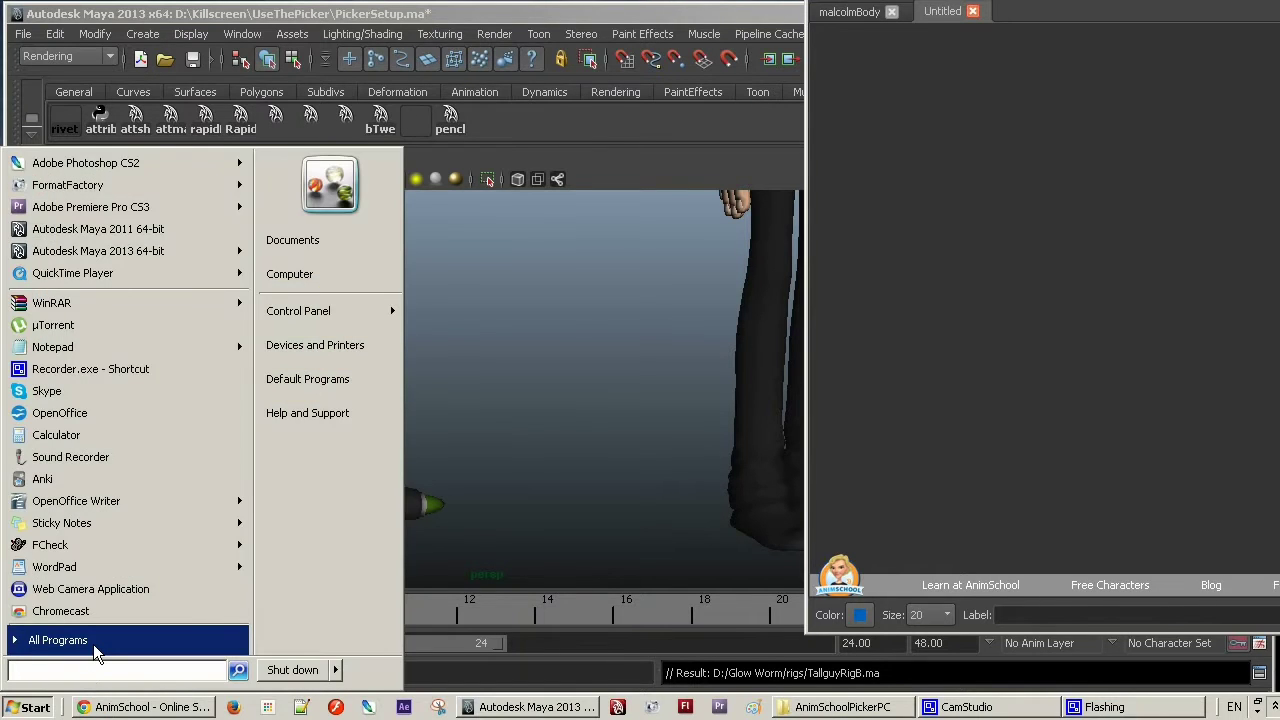
click(93, 640)
text(snip)
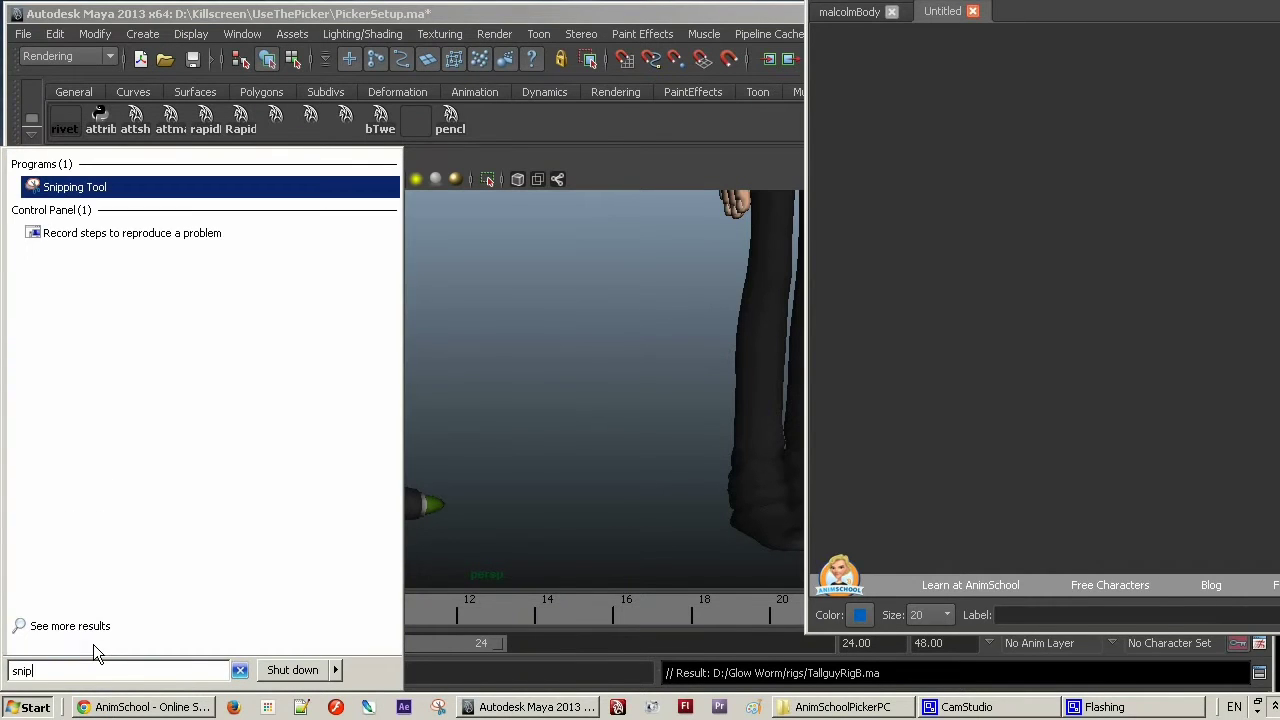
click(119, 196)
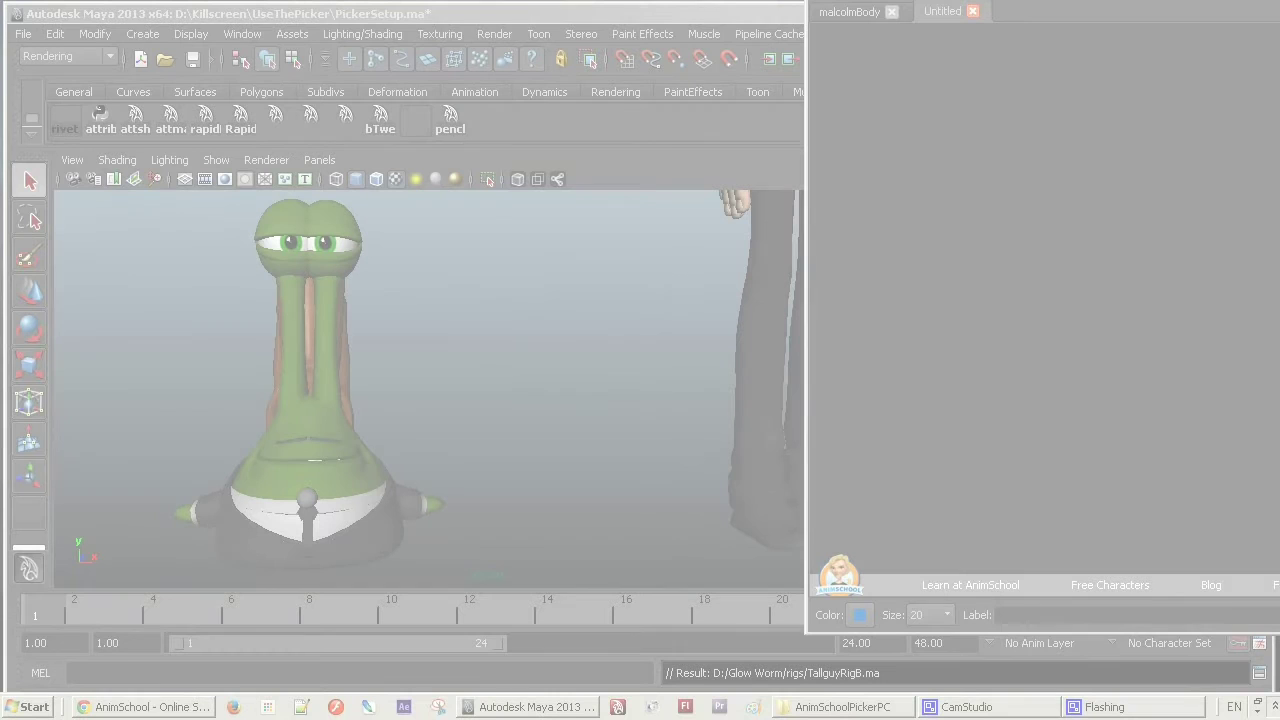
drag(57, 192, 640, 588)
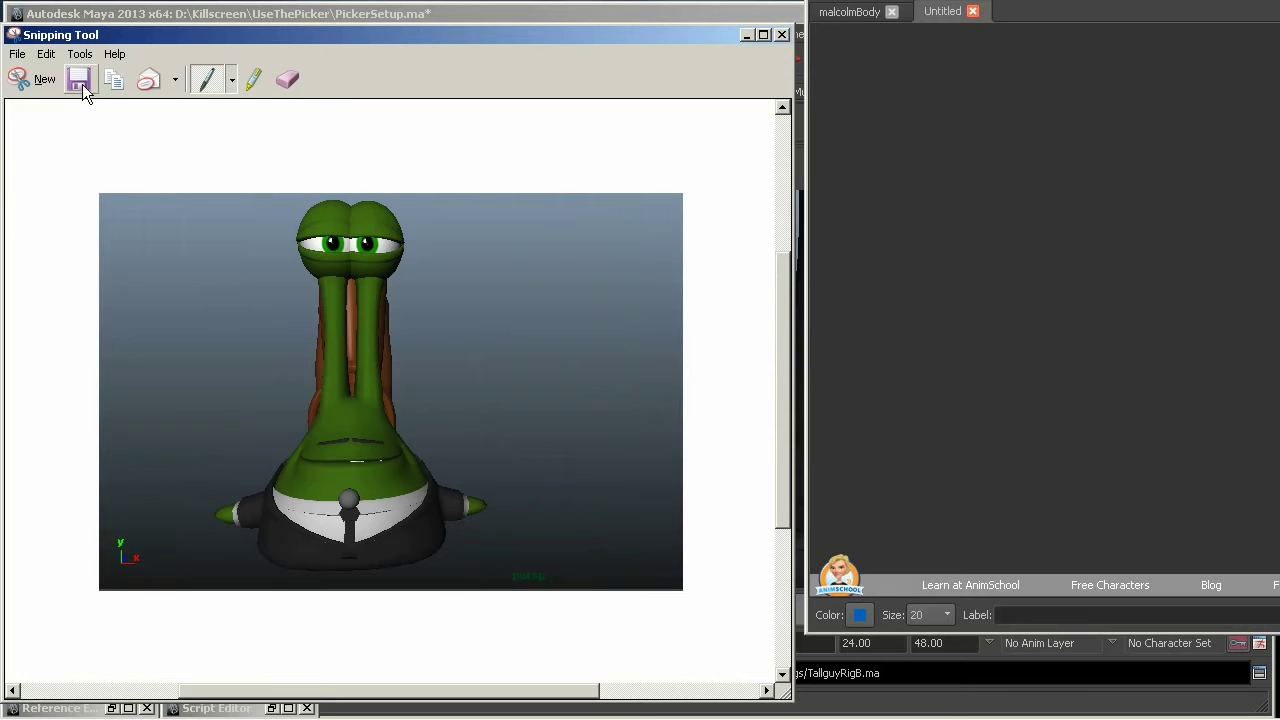
Save the snip as TallGuy.PNG in the Glow Worm pickers folder, replacing the existing file, and close the Snipping Tool
key(ctrl+s)
click(378, 185)
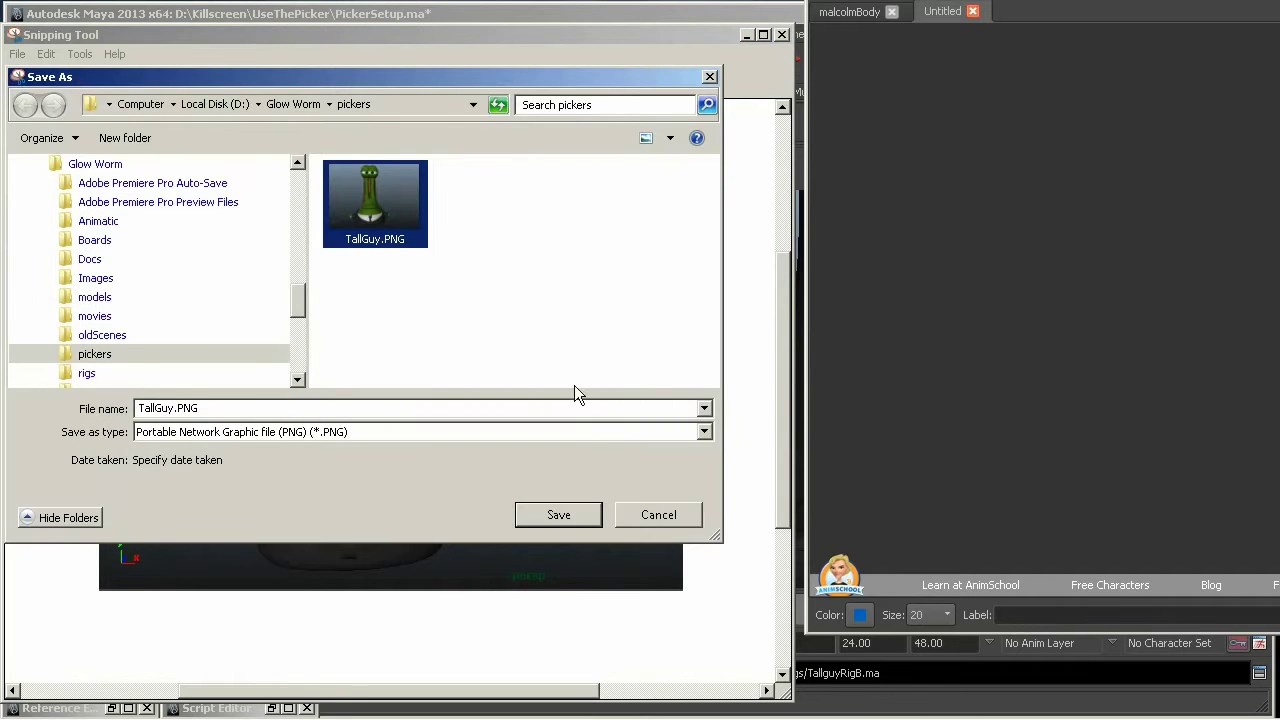
click(565, 515)
click(779, 285)
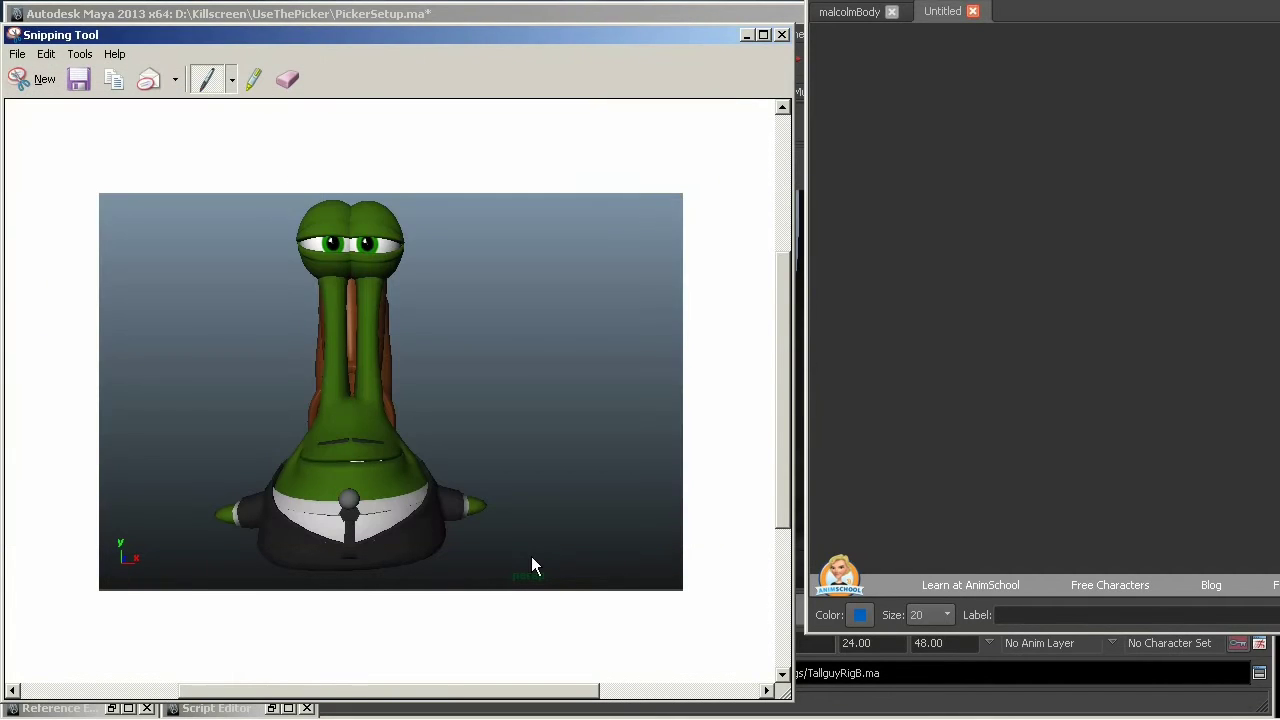
click(782, 35)
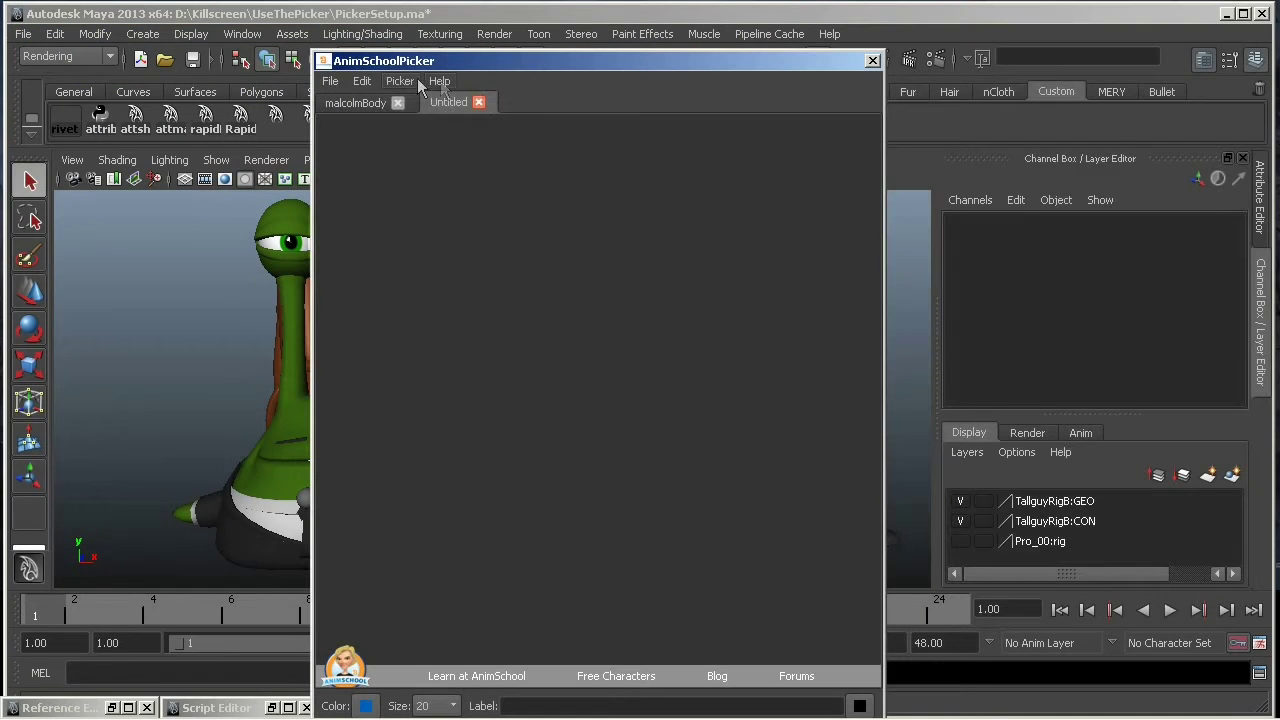
Set TallGuy.PNG from the Glow Worm pickers folder as the picker background, and enlarge and reposition the window beside the character
click(405, 80)
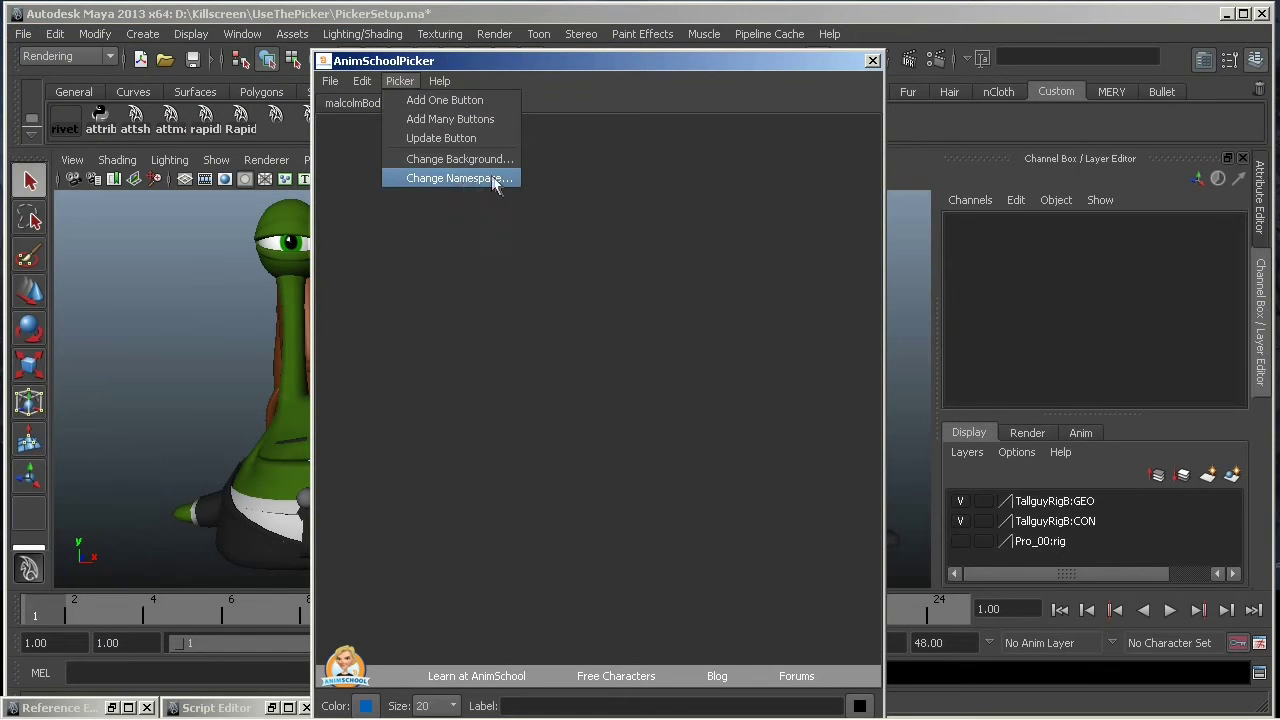
click(490, 159)
click(405, 209)
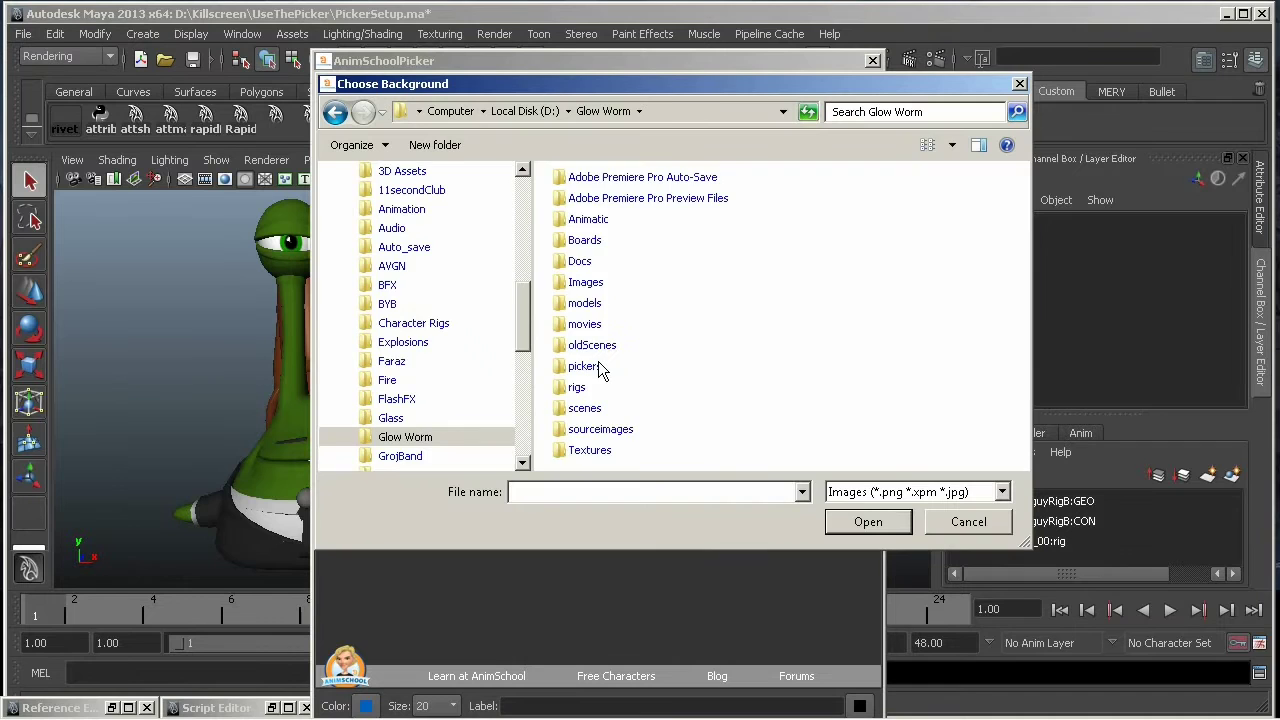
double_click(600, 367)
double_click(611, 245)
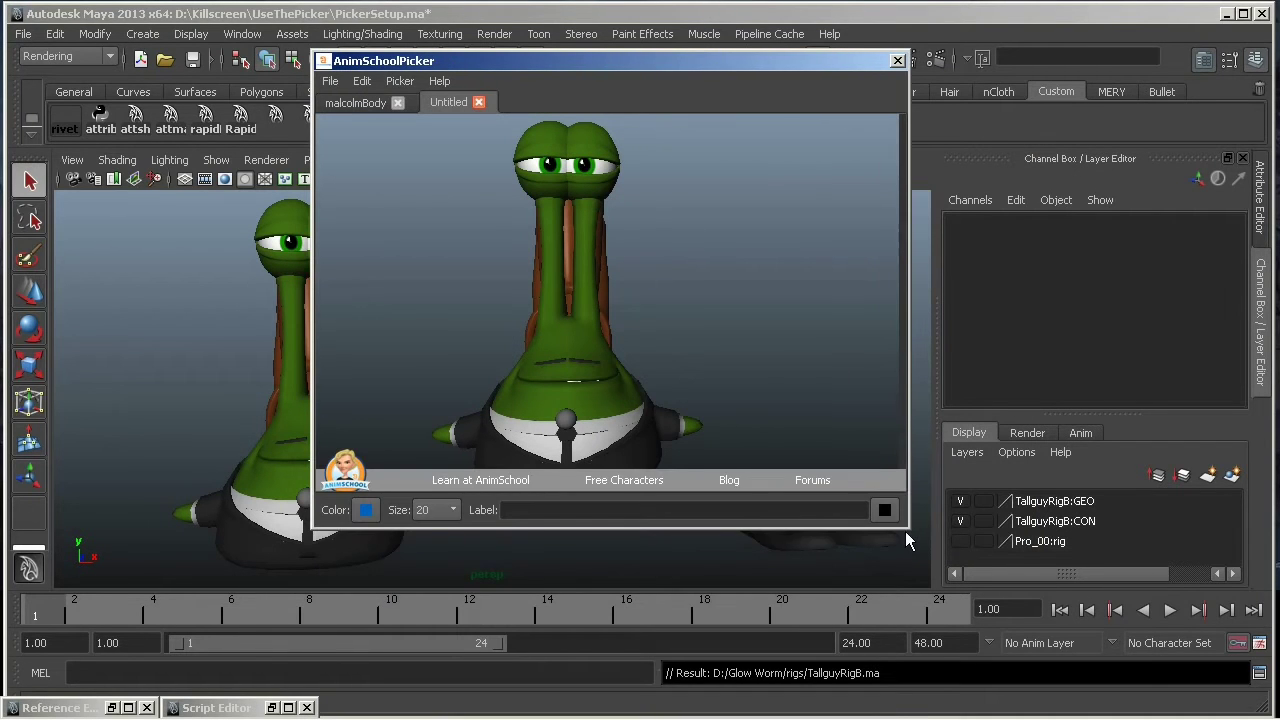
drag(905, 531, 917, 578)
drag(661, 59, 884, 43)
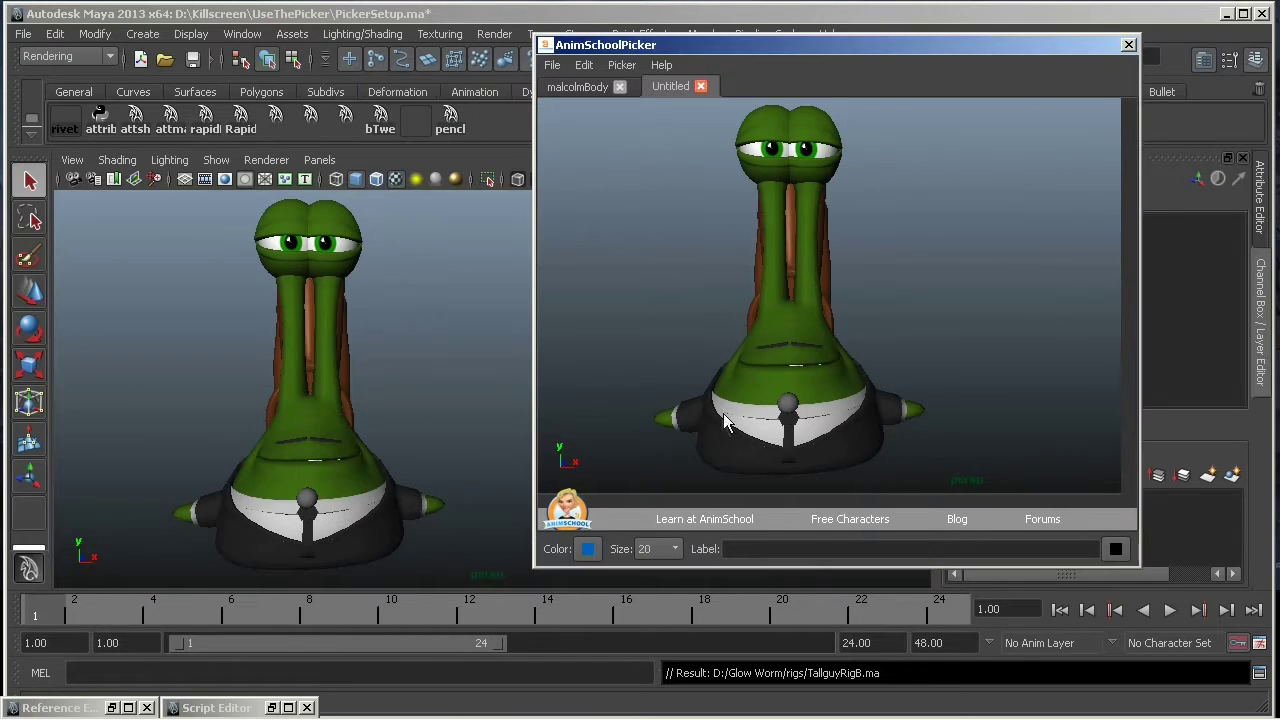
Show the rig's control curves in the viewport and select the character's l_stalk_4_con, l_stalk_3_con and l_stalk_2_con controls together
click(216, 160)
click(276, 80)
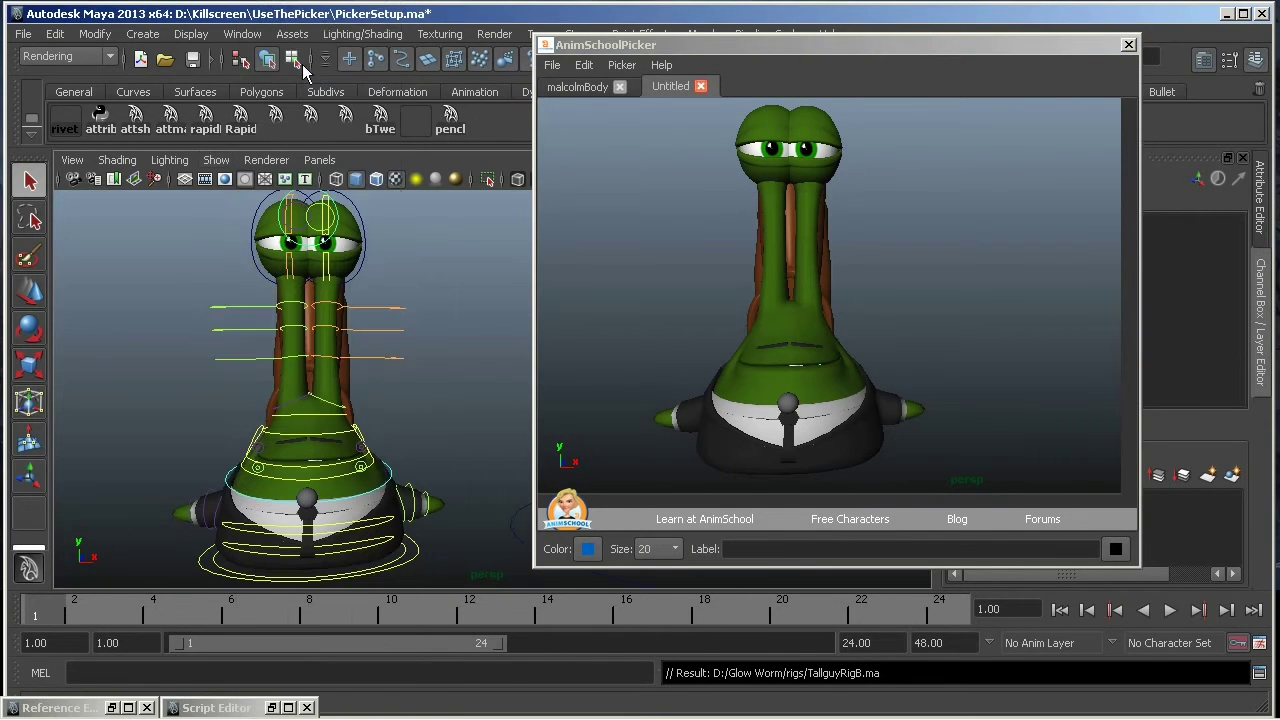
click(385, 332)
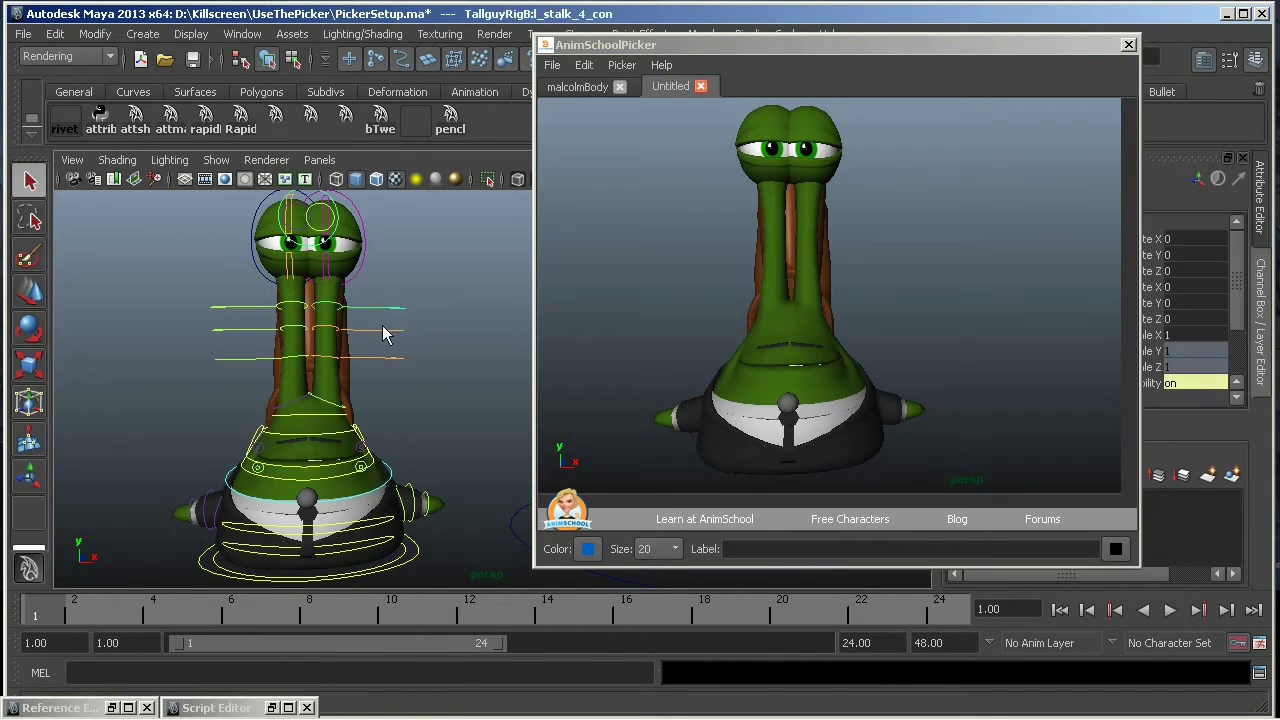
shift+drag(383, 326, 386, 376)
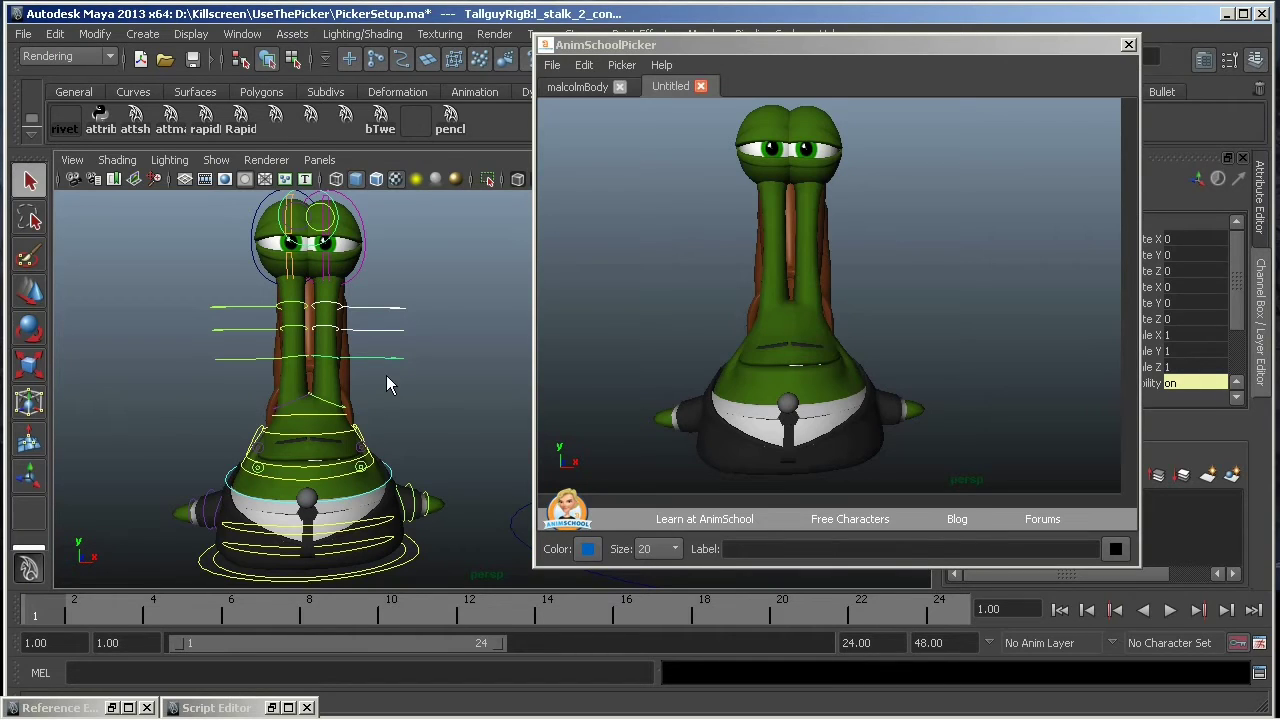
Add multiple picker buttons for the selected stalk controls, spaced down the matching stalk in the background image, and test their selection
right_click(829, 203)
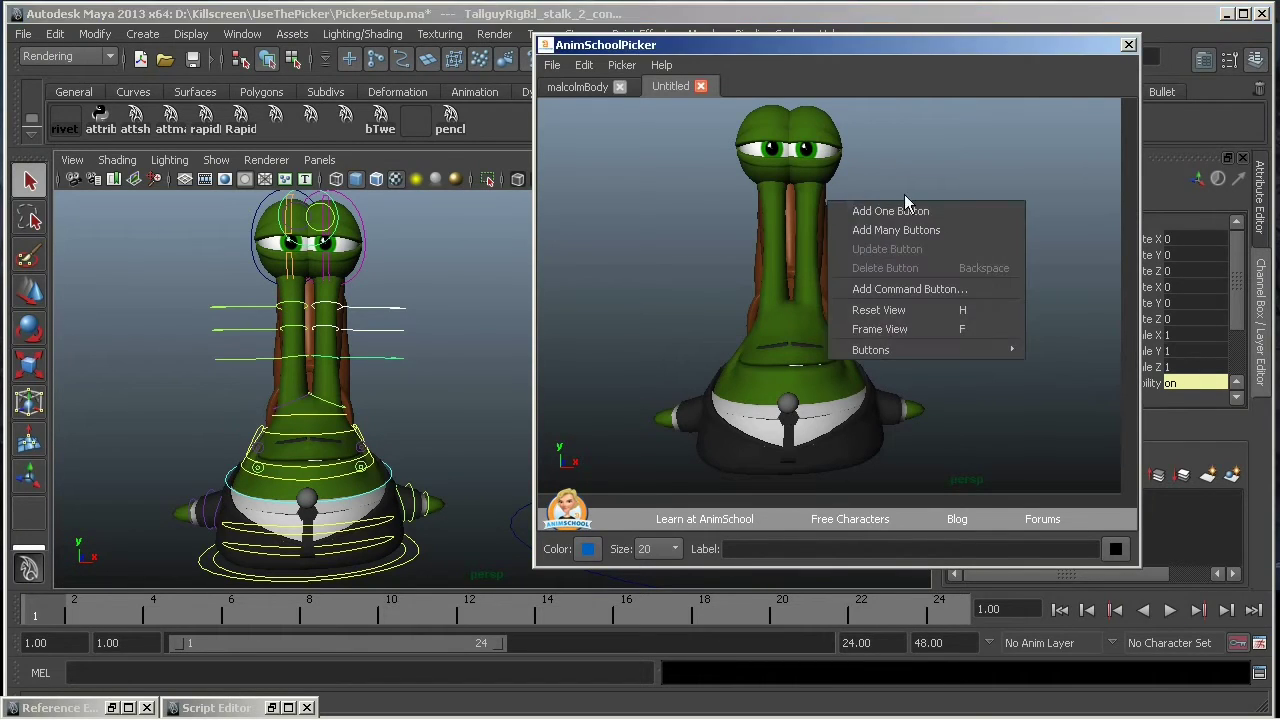
click(940, 235)
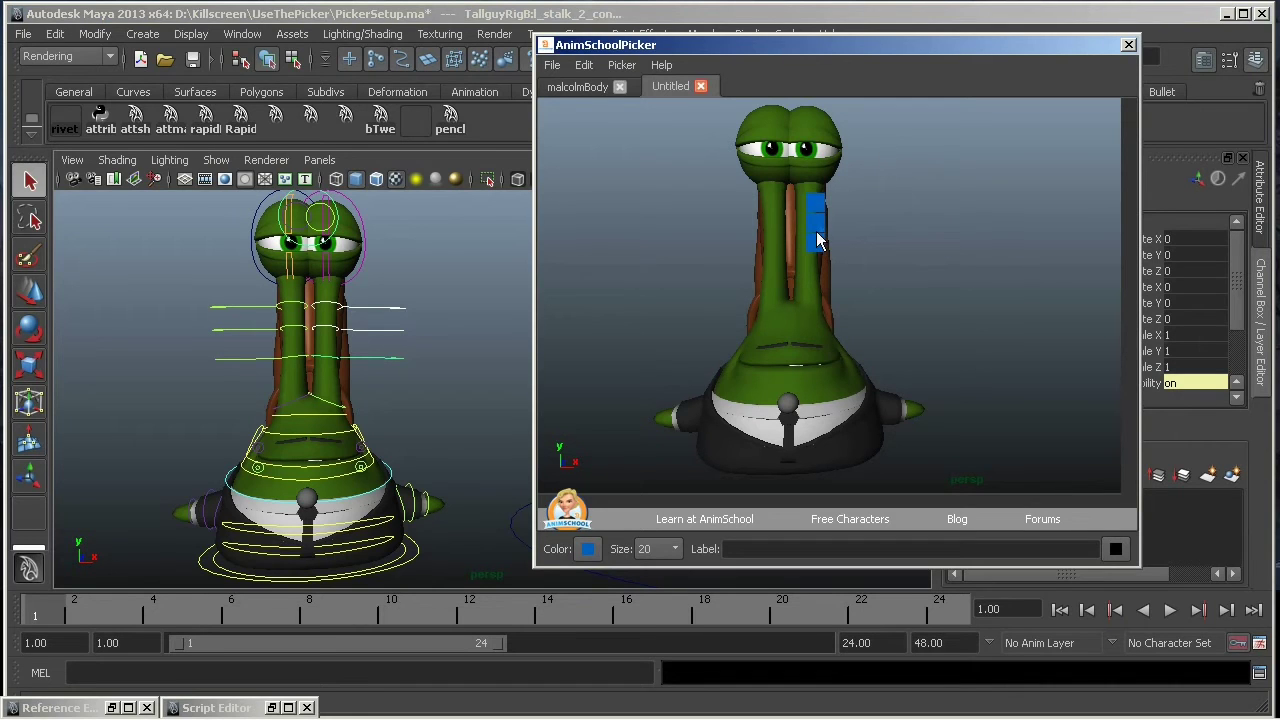
drag(817, 240, 817, 336)
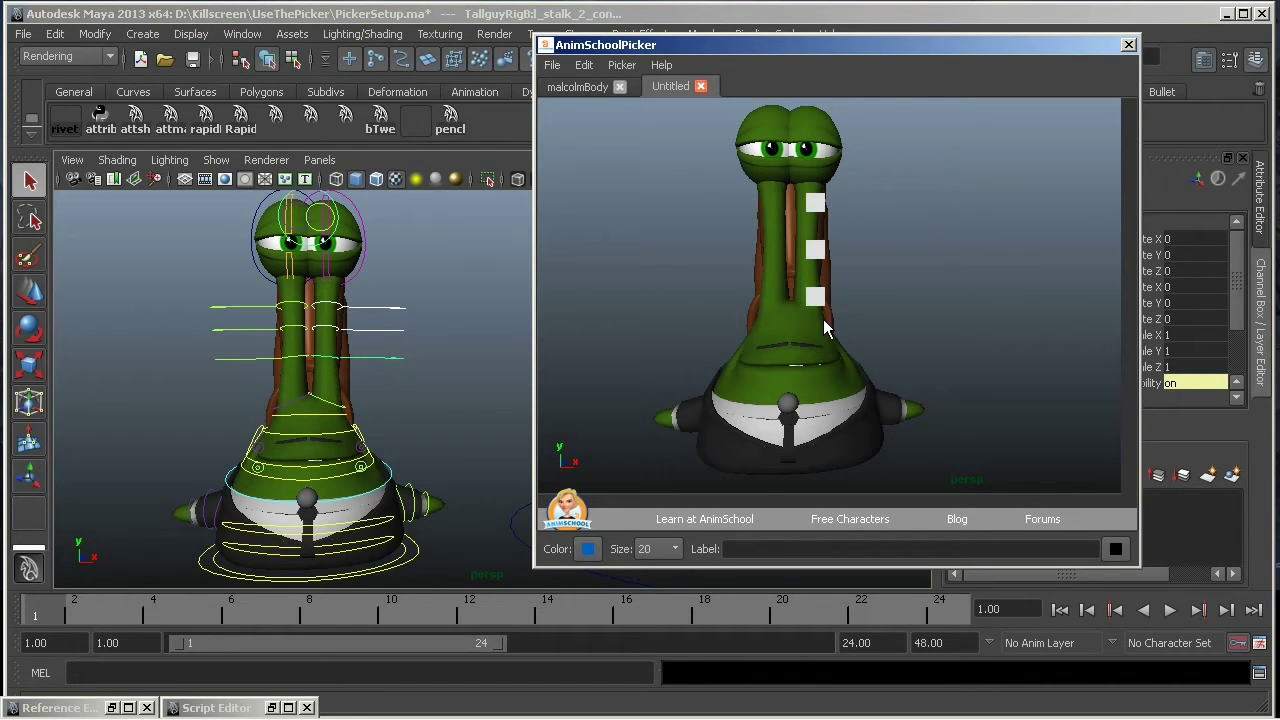
drag(855, 186, 808, 268)
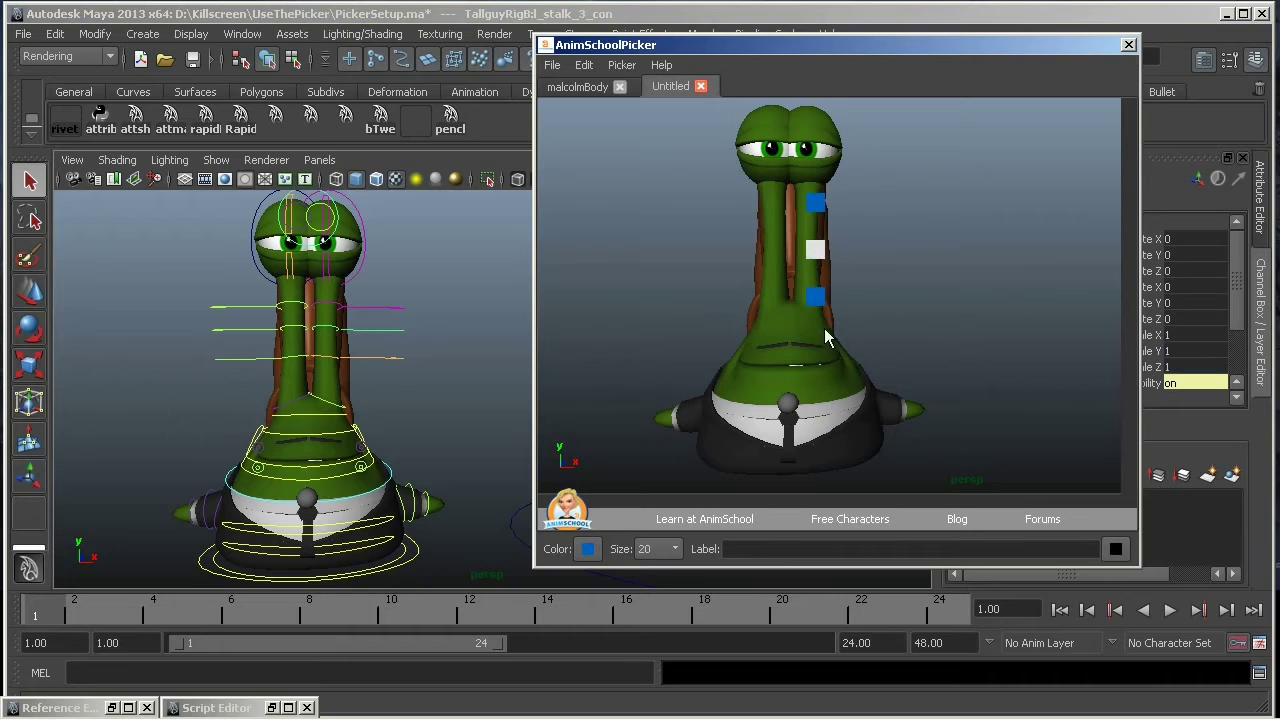
click(815, 296)
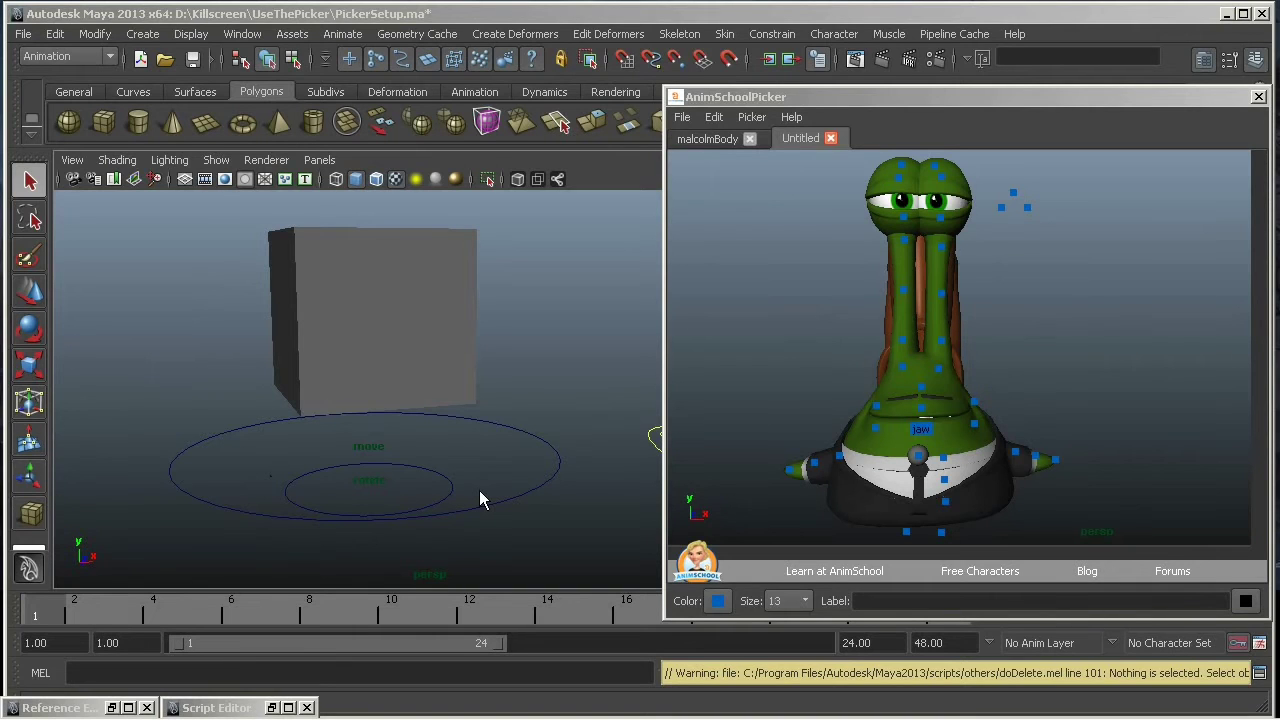
Try out the move and rotate circle controls beneath the cube, and undo the rotation
drag(480, 493, 436, 522)
key(w)
key(q)
click(448, 500)
key(e)
key(ctrl+z)
key(q)
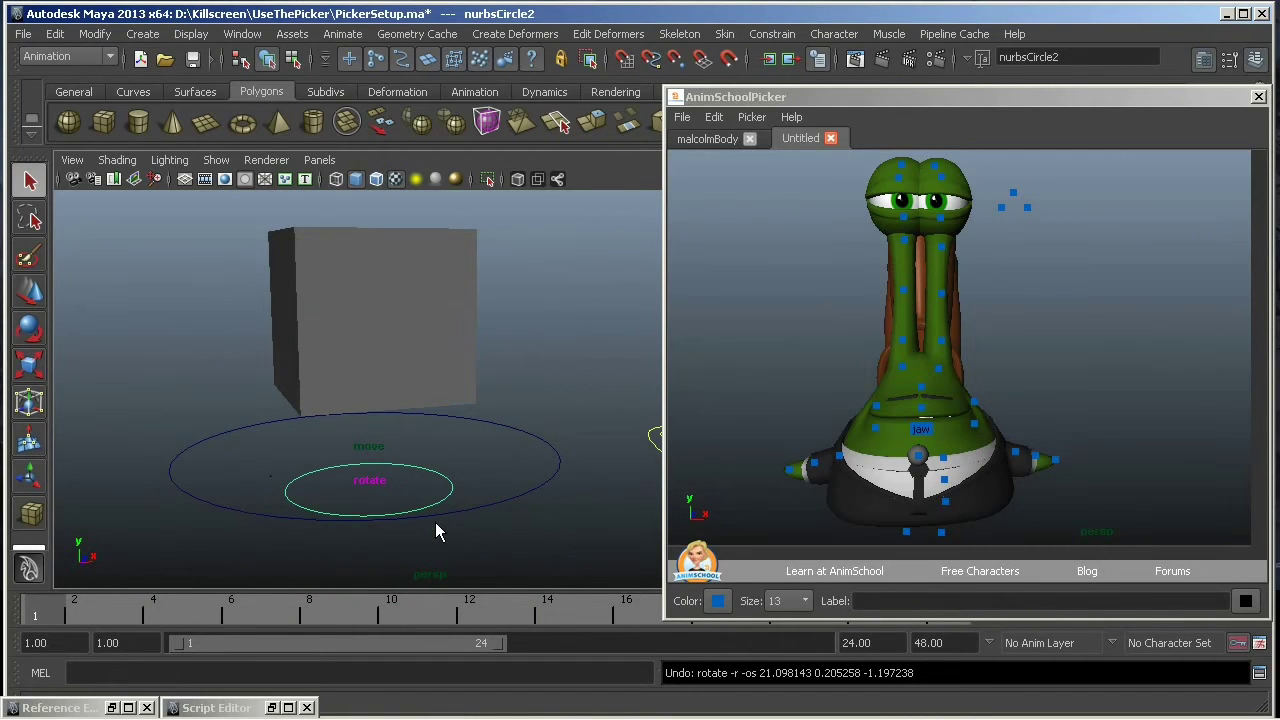
Select the move and rotate circle controls beneath the cube together, and add one picker button for both beside the character image
drag(488, 455, 436, 544)
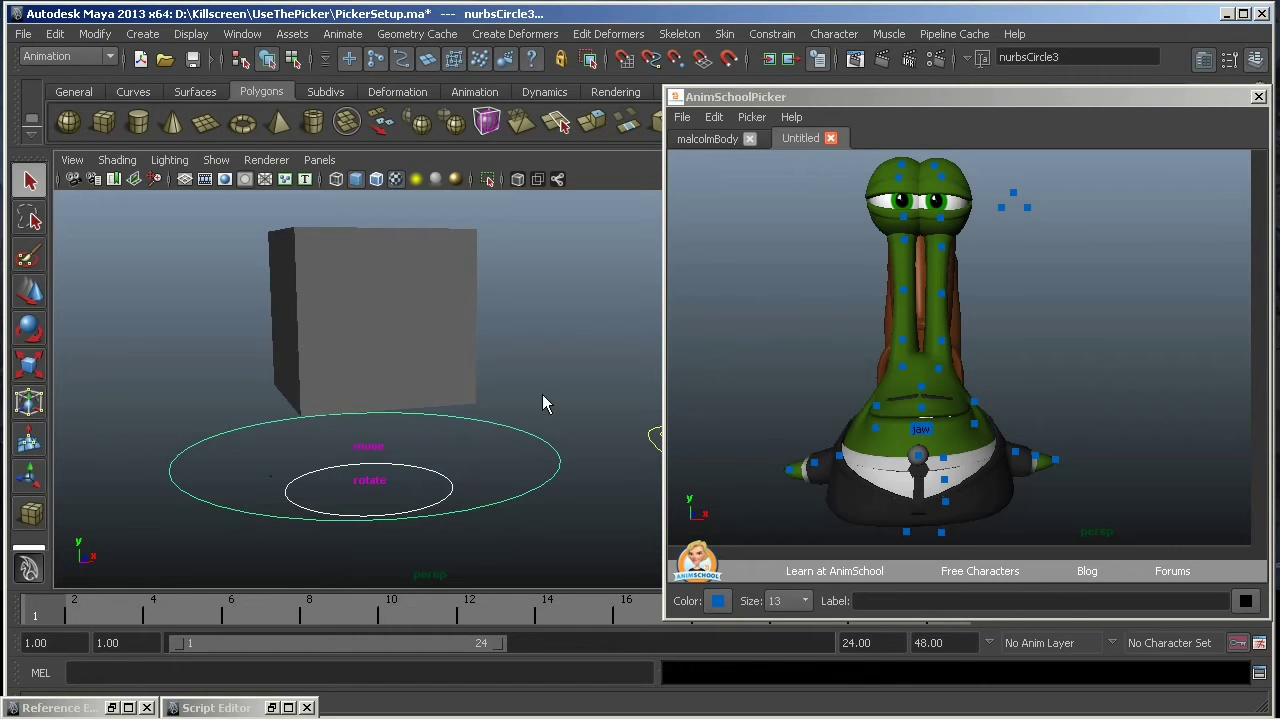
right_click(744, 288)
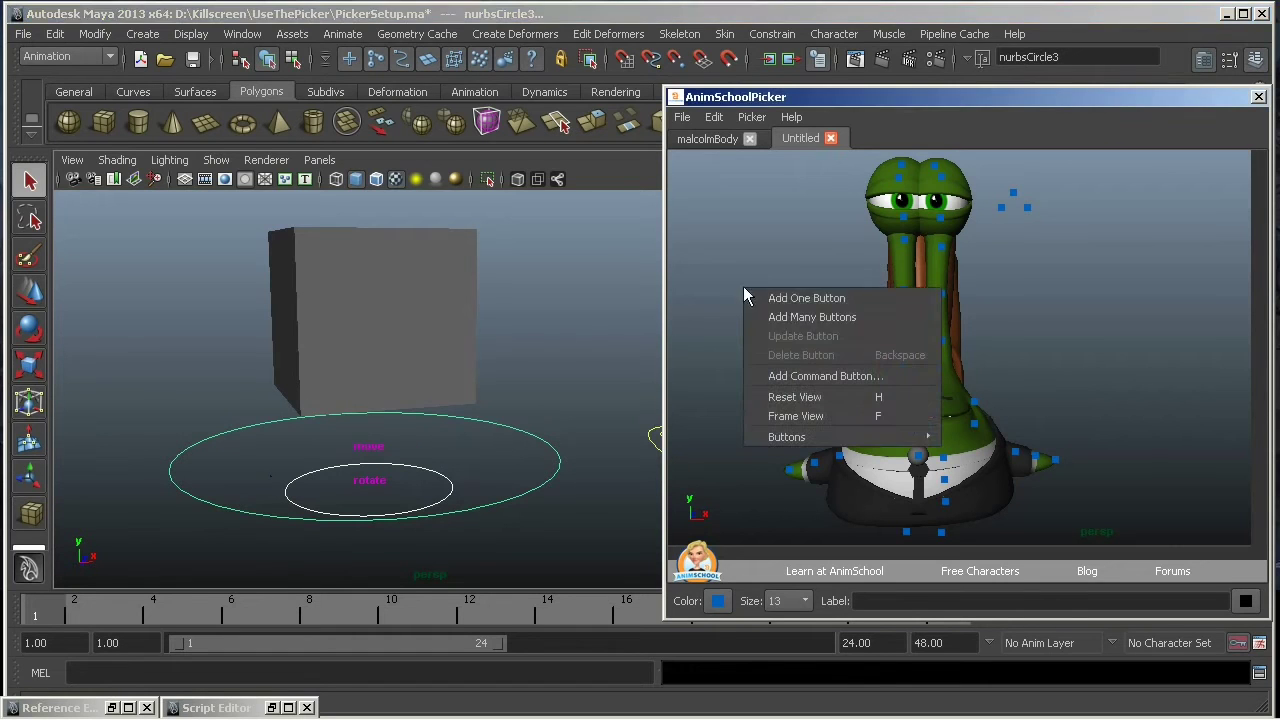
click(844, 298)
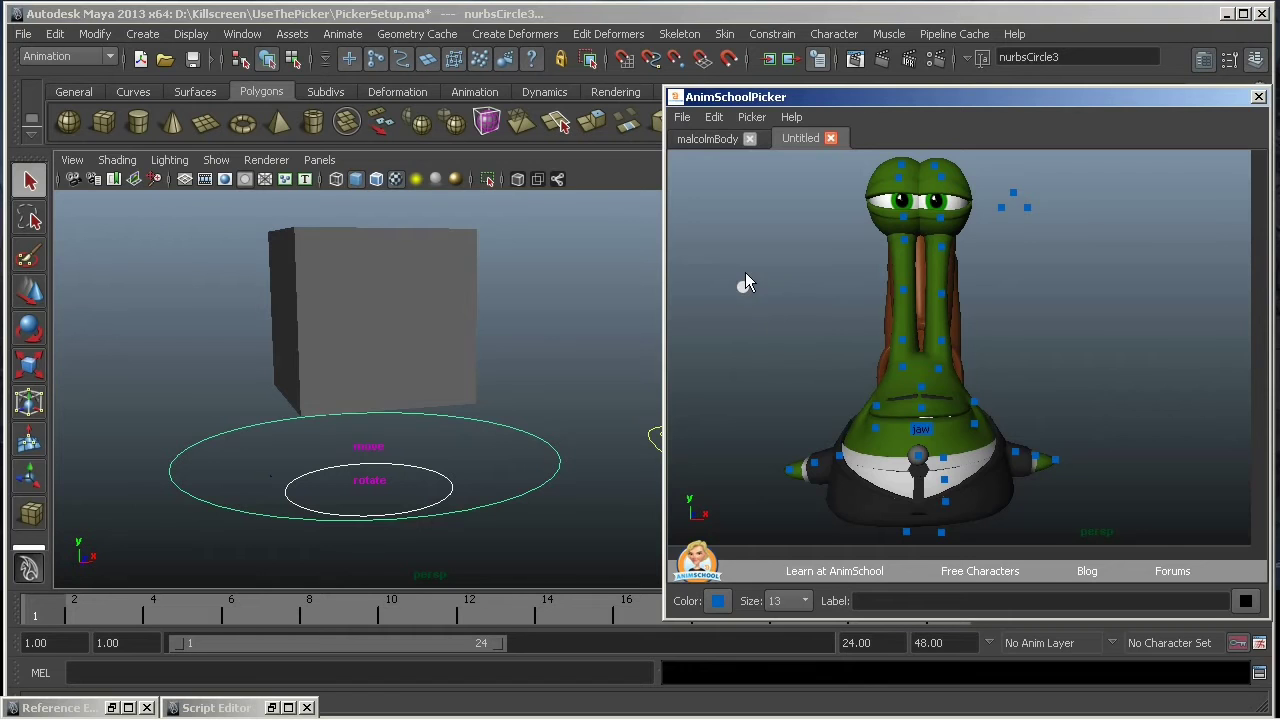
Try moving and rotating both circle controls together, and undo the transforms
key(w)
middle_drag(441, 447, 464, 431)
key(e)
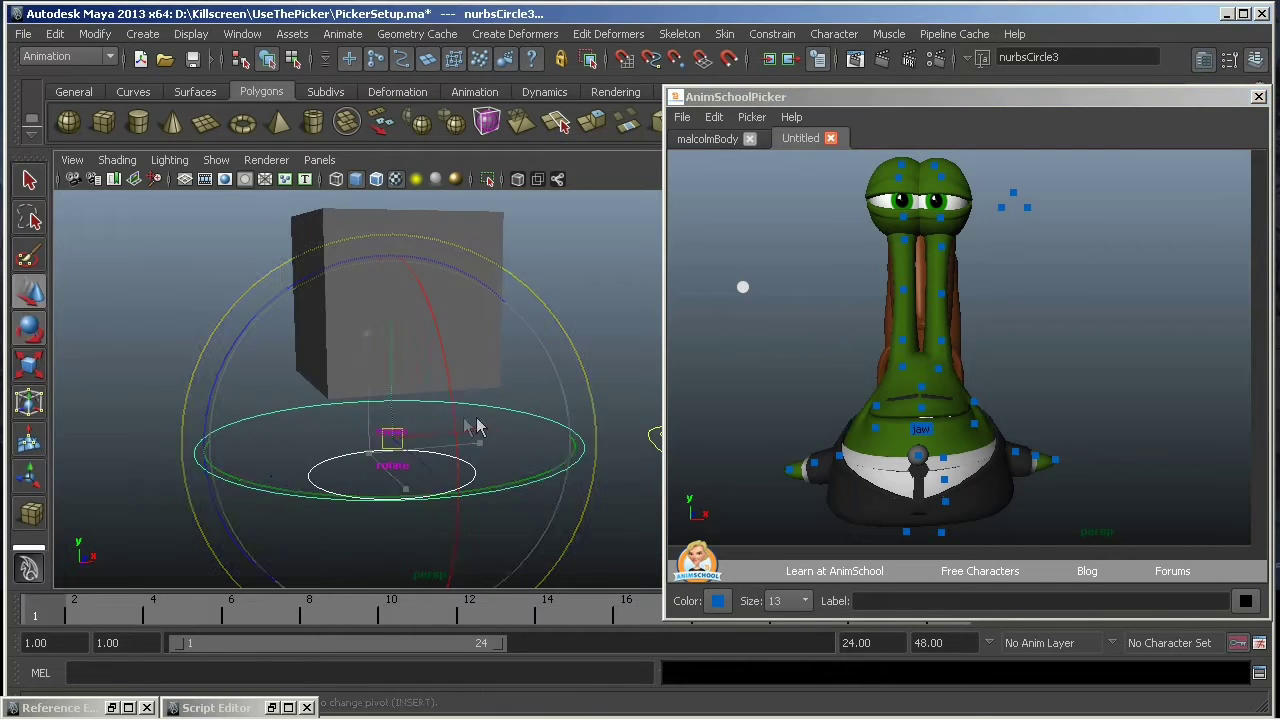
drag(466, 409, 423, 430)
key(ctrl+z)
key(ctrl+z)
key(ctrl+z)
key(ctrl+z)
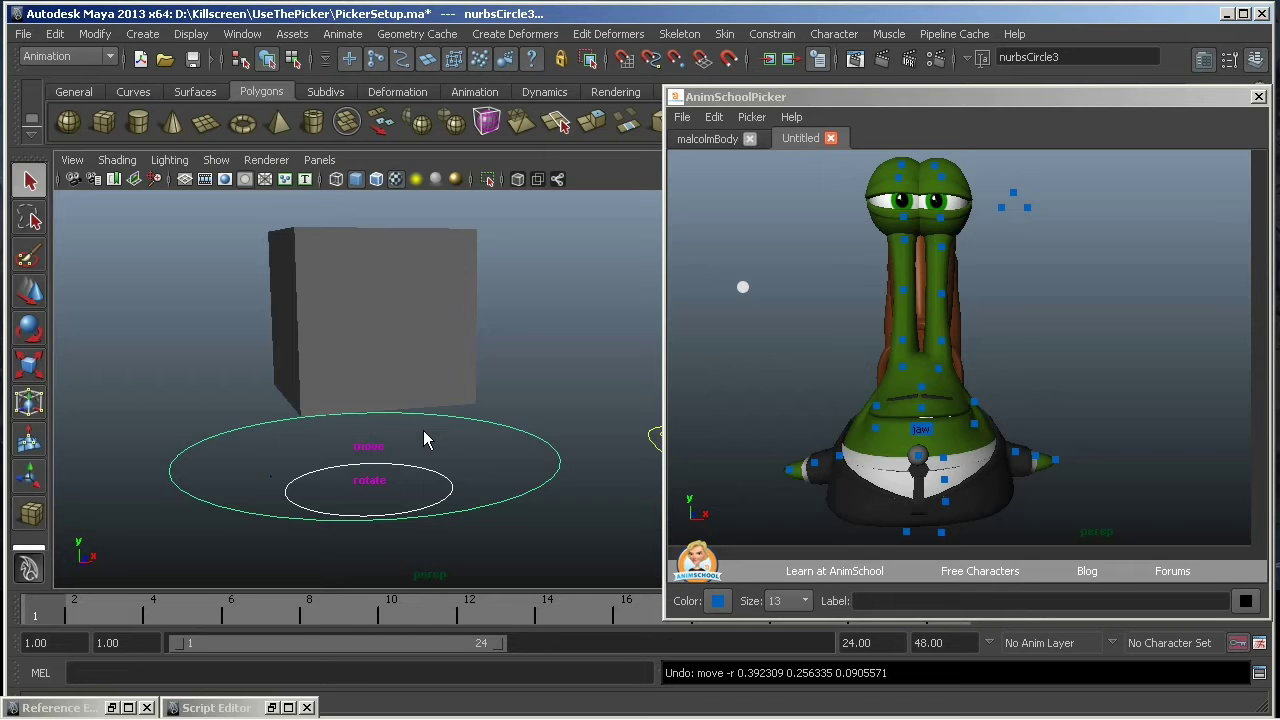
Select all the character's controls through their picker buttons, and add one button for the whole set in the empty area beside the stalks
drag(977, 246, 922, 375)
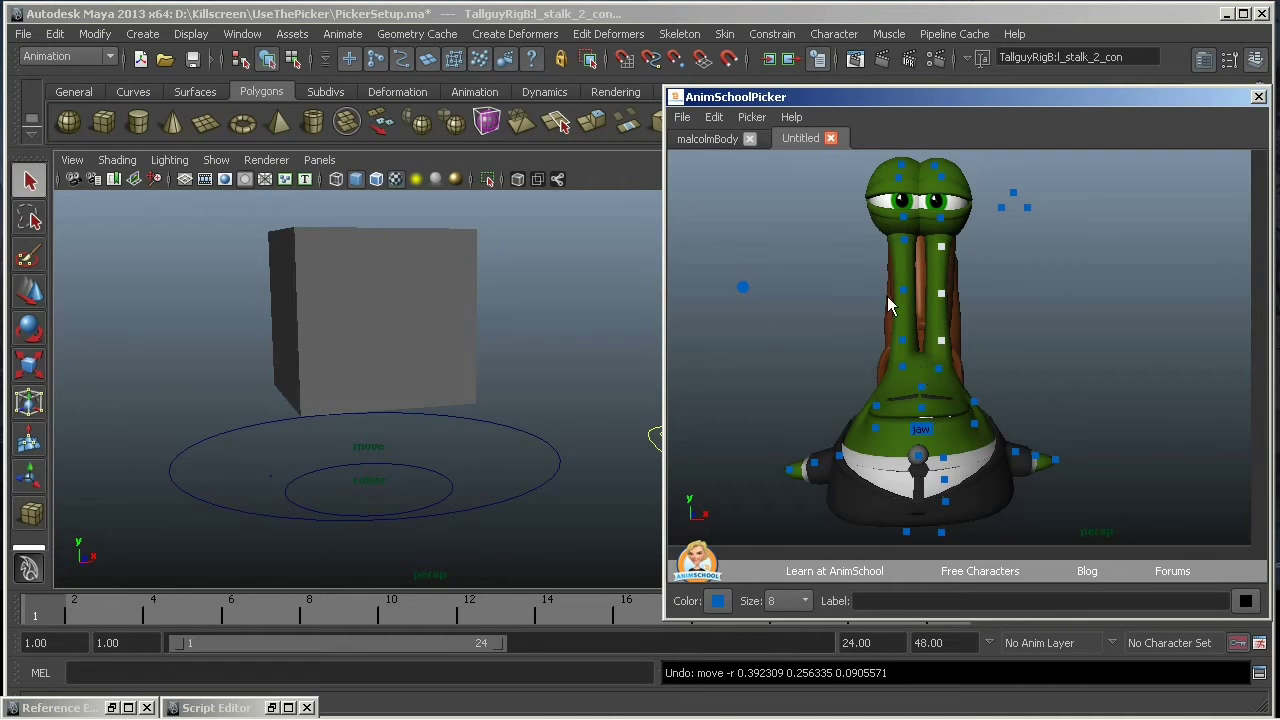
drag(812, 170, 1068, 536)
click(792, 469)
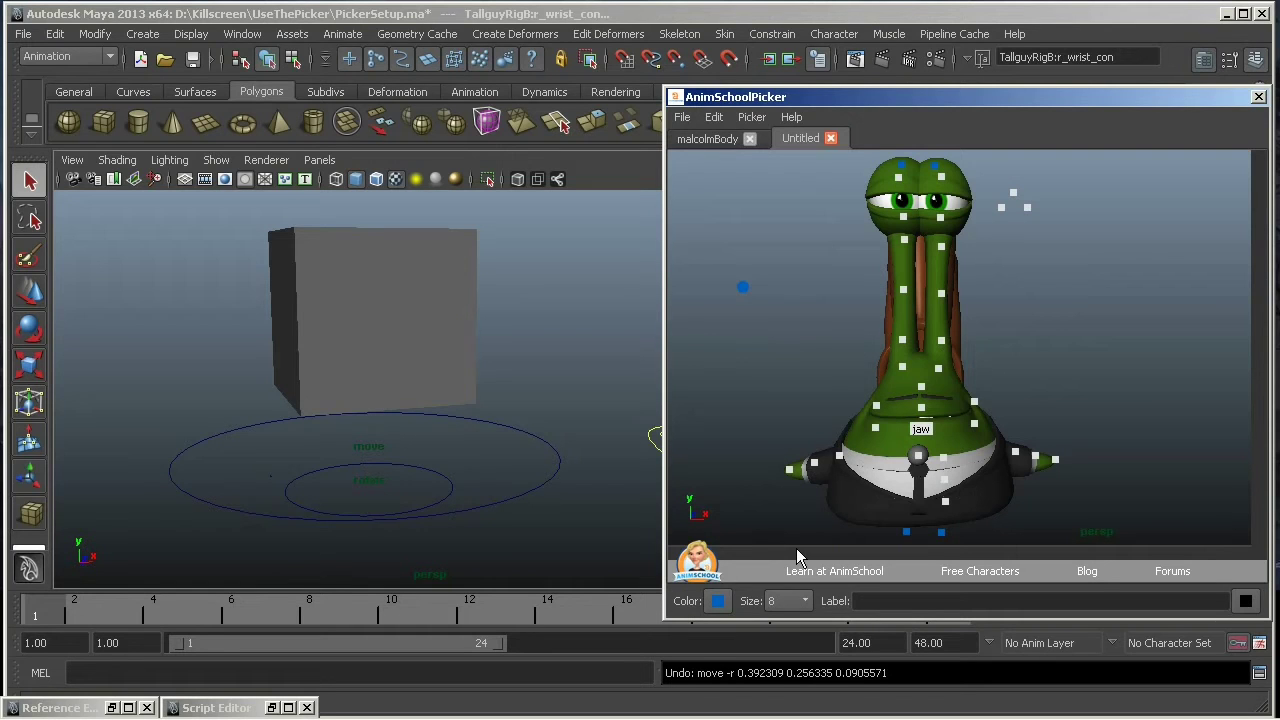
click(906, 530)
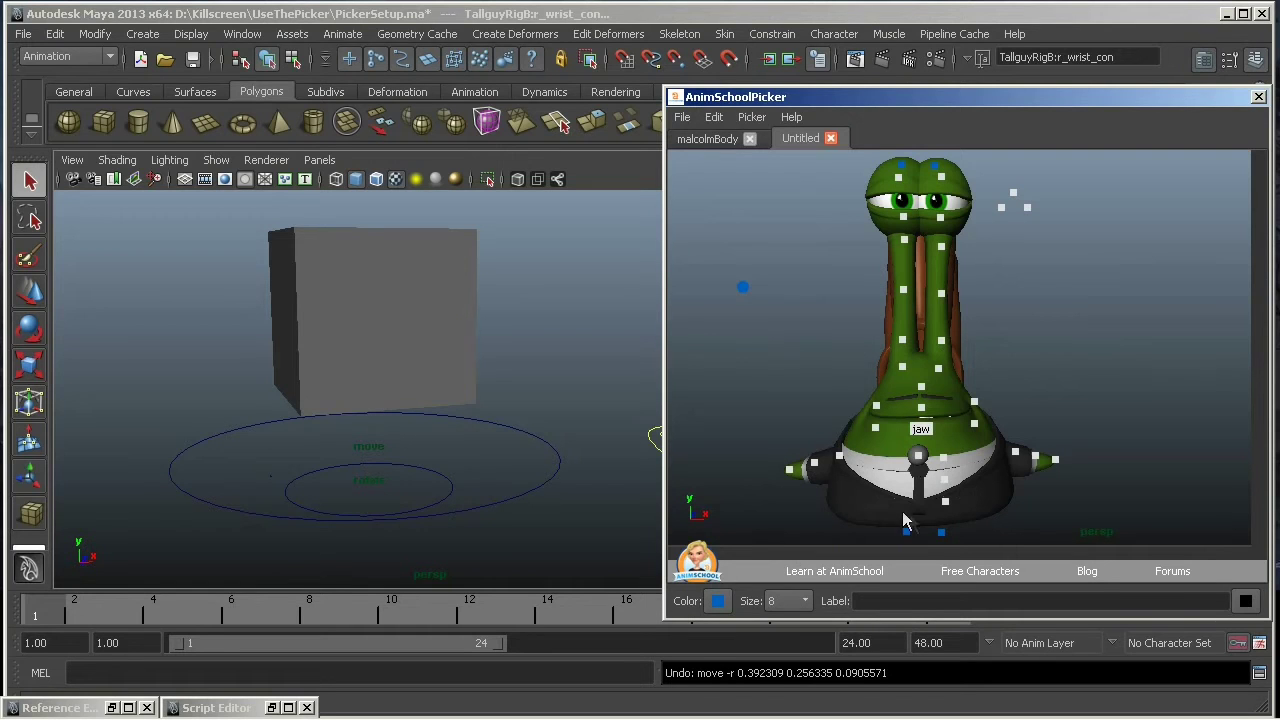
right_click(1054, 292)
click(1100, 301)
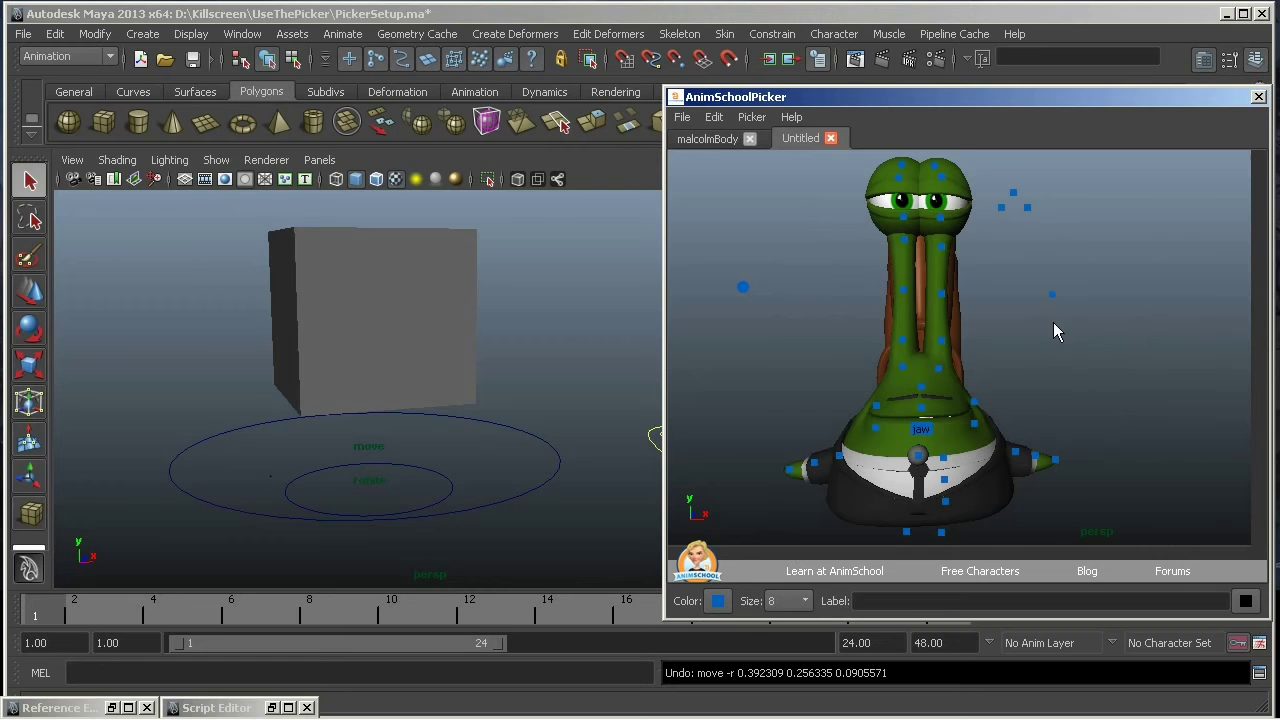
click(1053, 295)
click(1056, 317)
Frame the character in the viewport and test the individual l_stalk picker buttons against its rig controls
drag(960, 282, 938, 243)
alt+middle_drag(630, 455, 281, 491)
scroll(290, 483, down, 3)
alt+drag(300, 475, 496, 436)
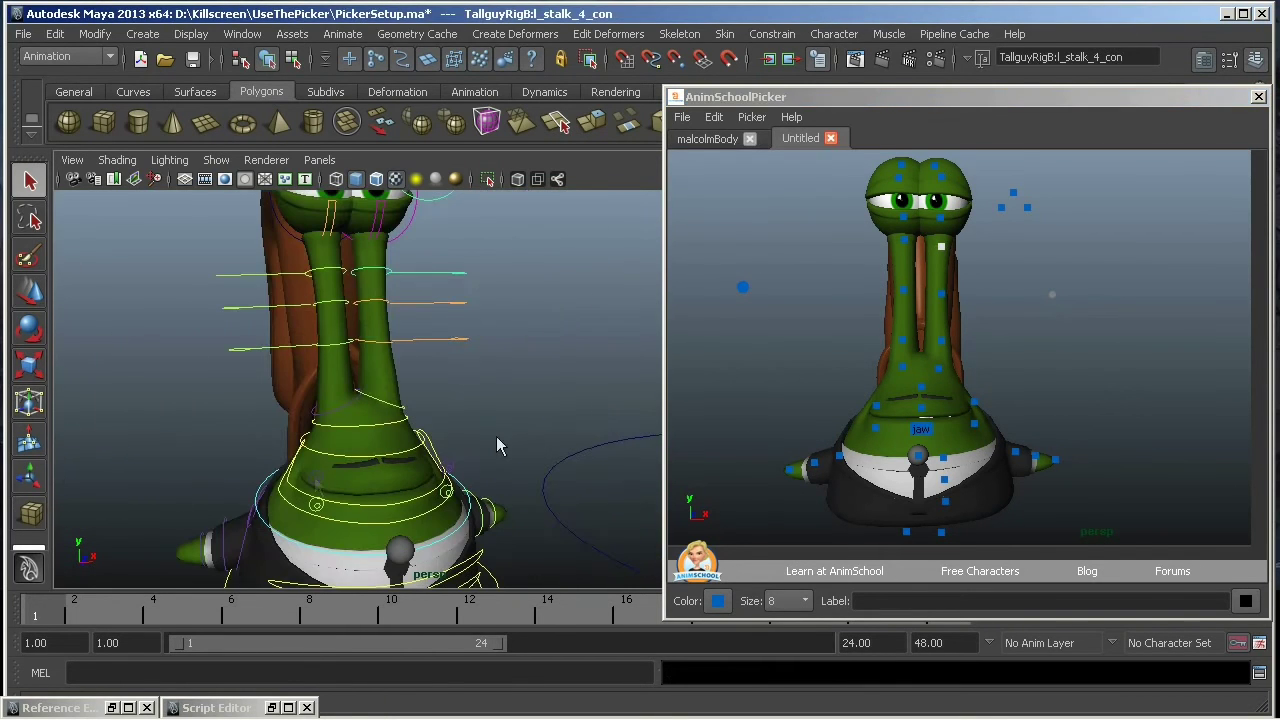
drag(956, 281, 938, 300)
Select every character control with the whole-rig button and set their picker buttons' color to bright green
click(1052, 295)
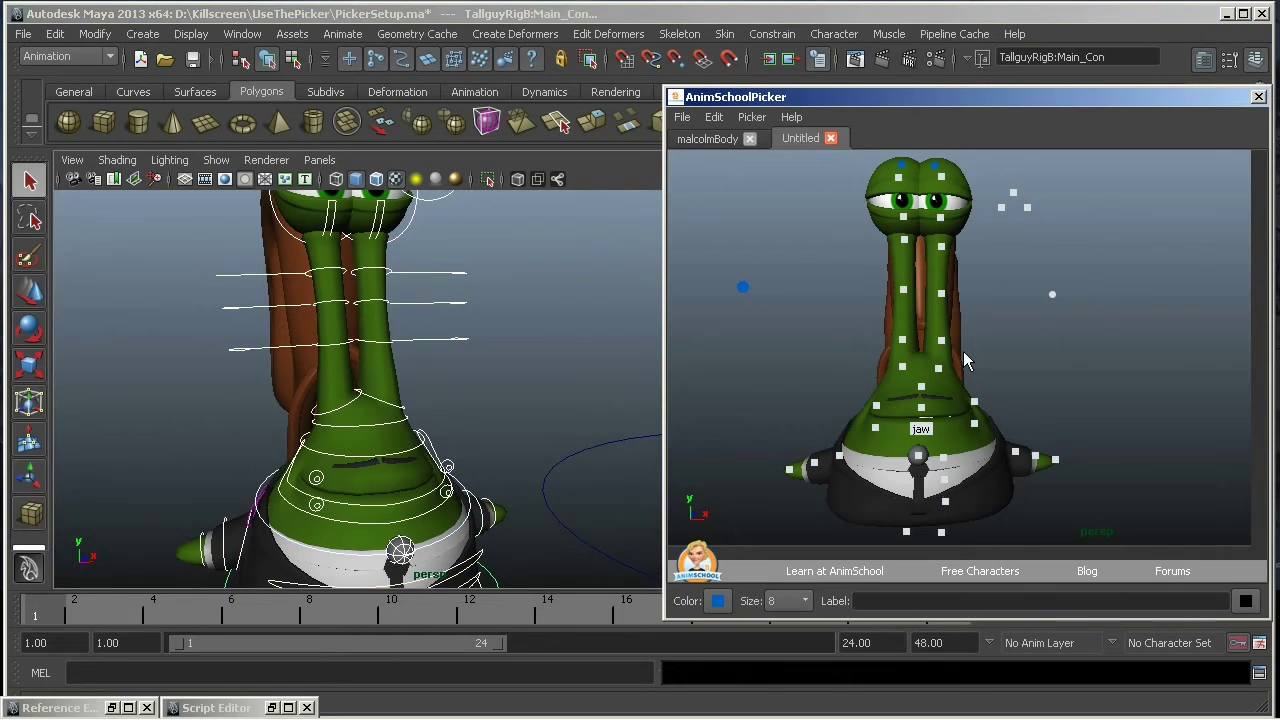
click(717, 600)
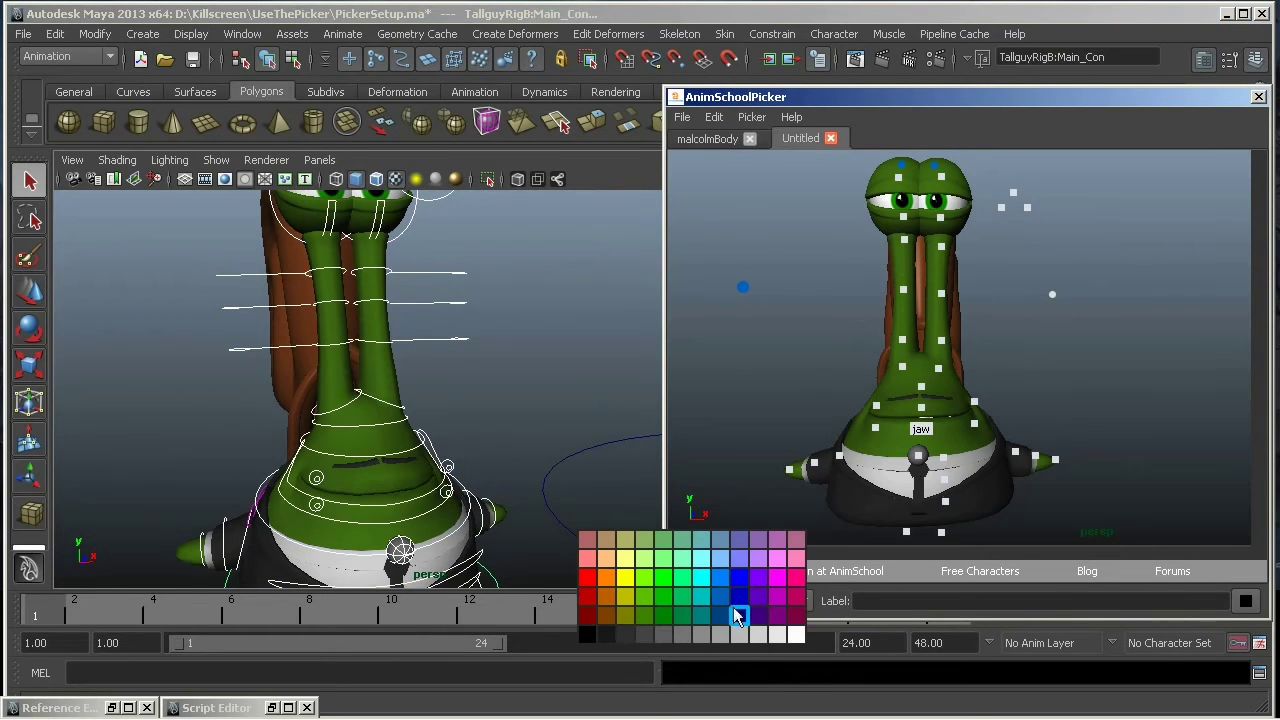
click(662, 585)
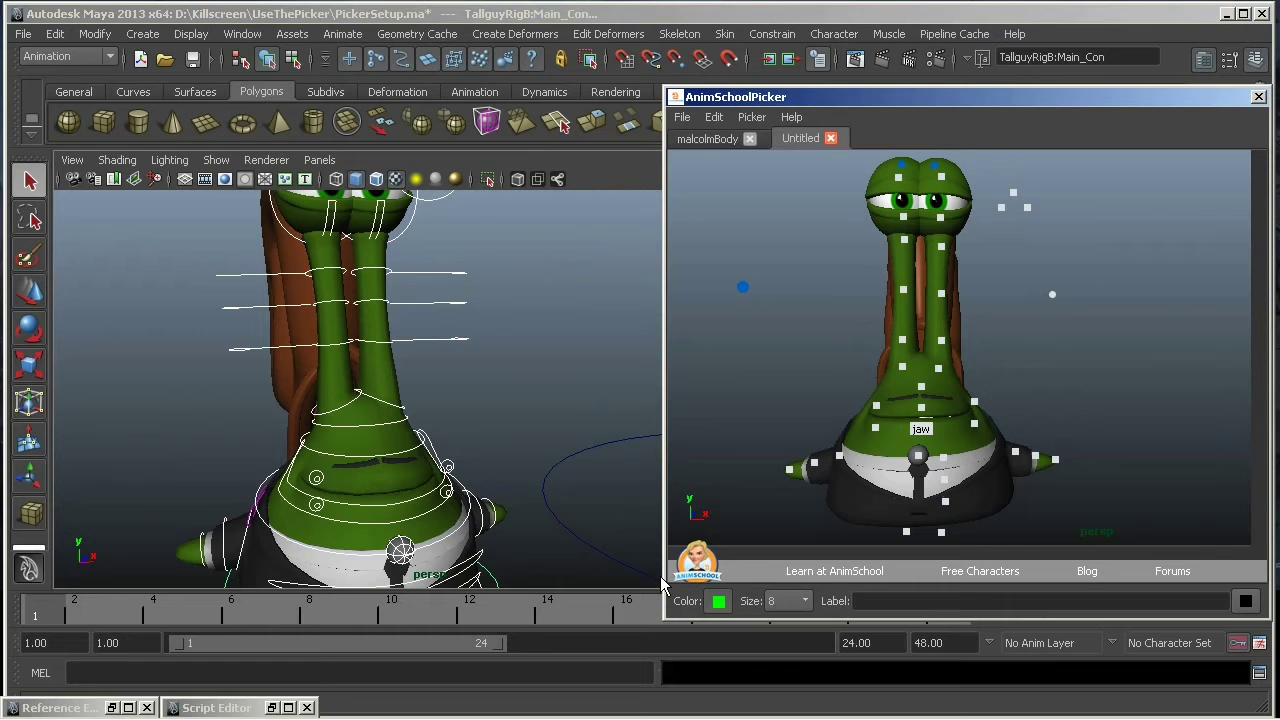
click(945, 229)
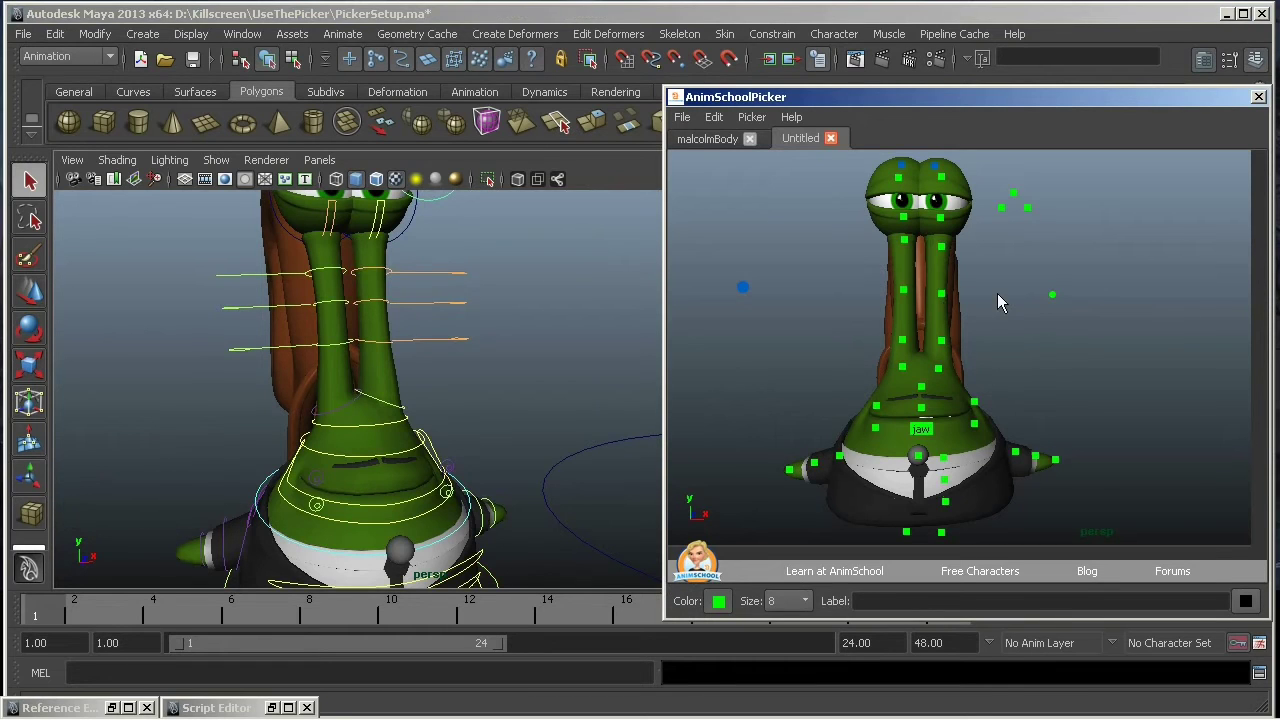
Select the three l_stalk picker buttons and set their color to yellow
drag(965, 248, 936, 372)
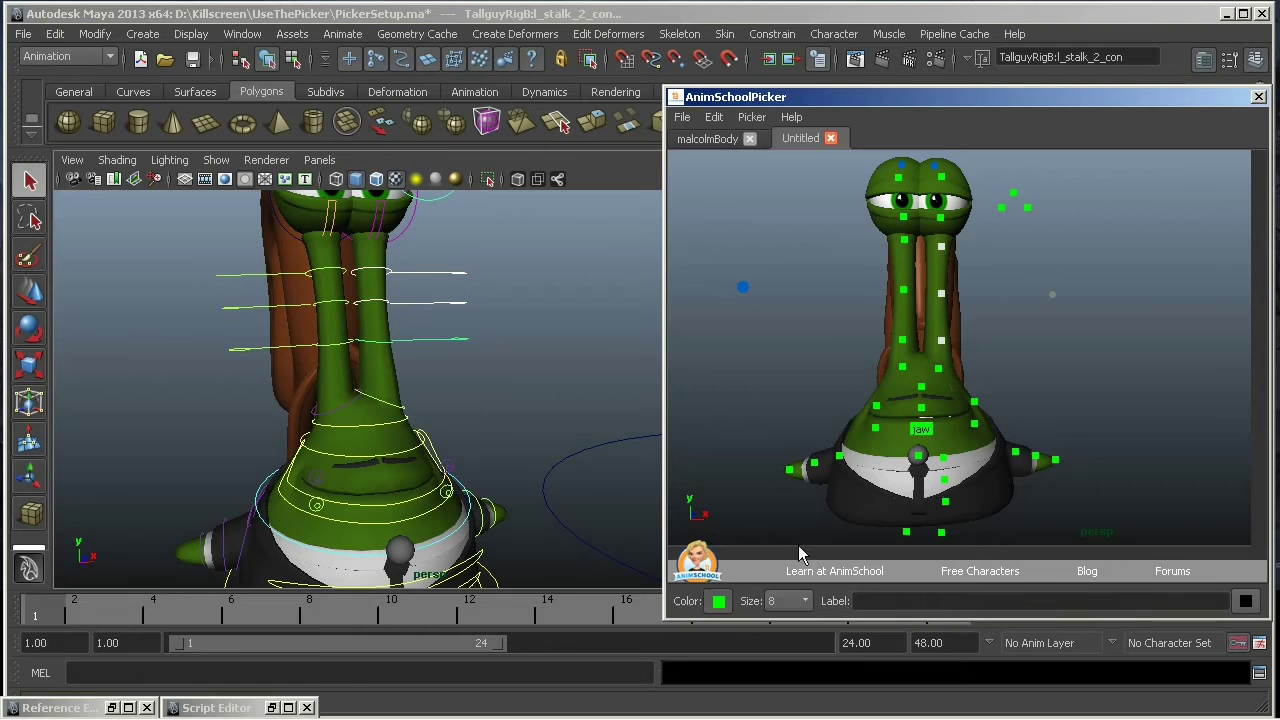
click(718, 601)
click(1009, 334)
click(974, 284)
drag(962, 245, 936, 350)
click(718, 601)
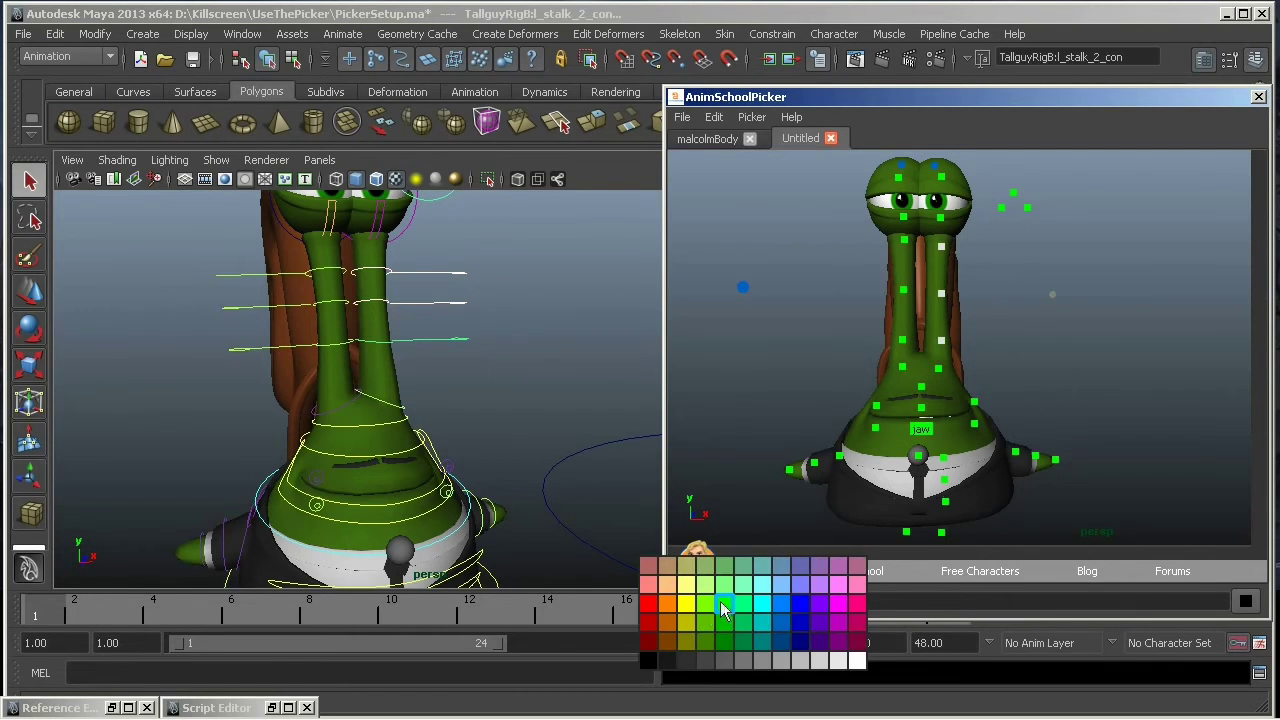
click(688, 600)
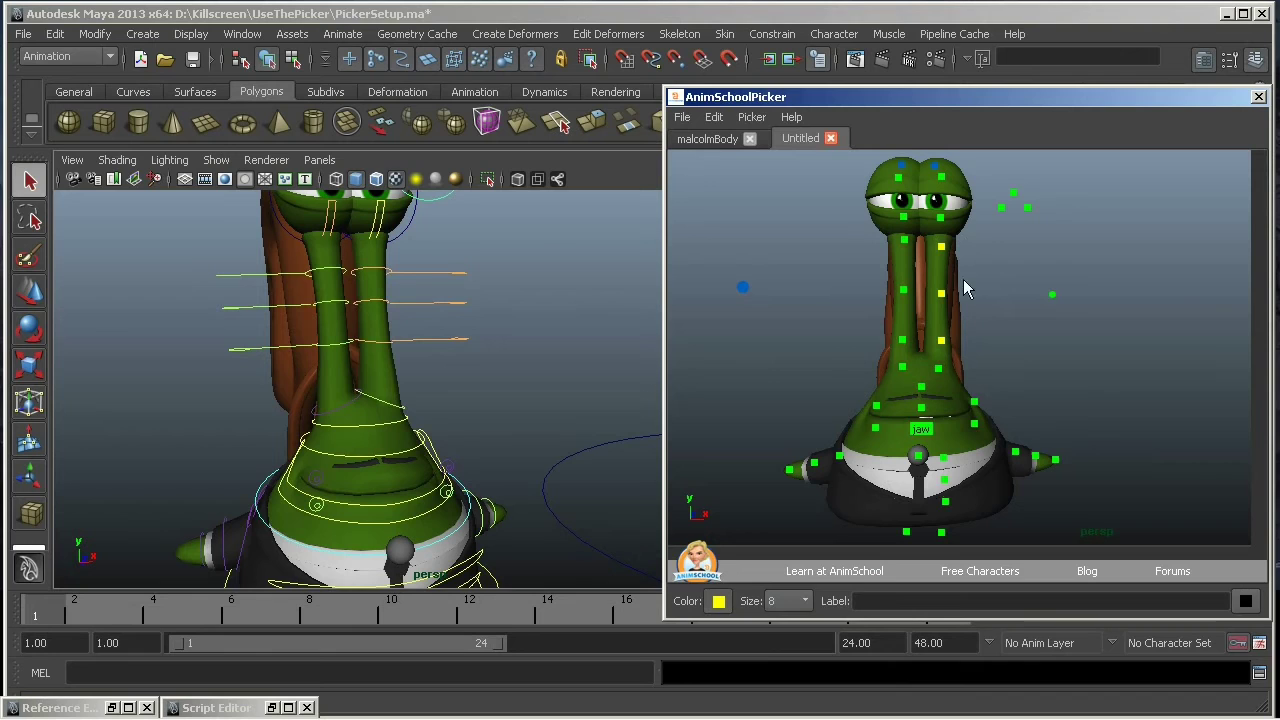
Test the selection of the middle yellow stalk button, and nudge it slightly up the stalk in button edit mode
drag(966, 287, 940, 303)
drag(975, 272, 962, 283)
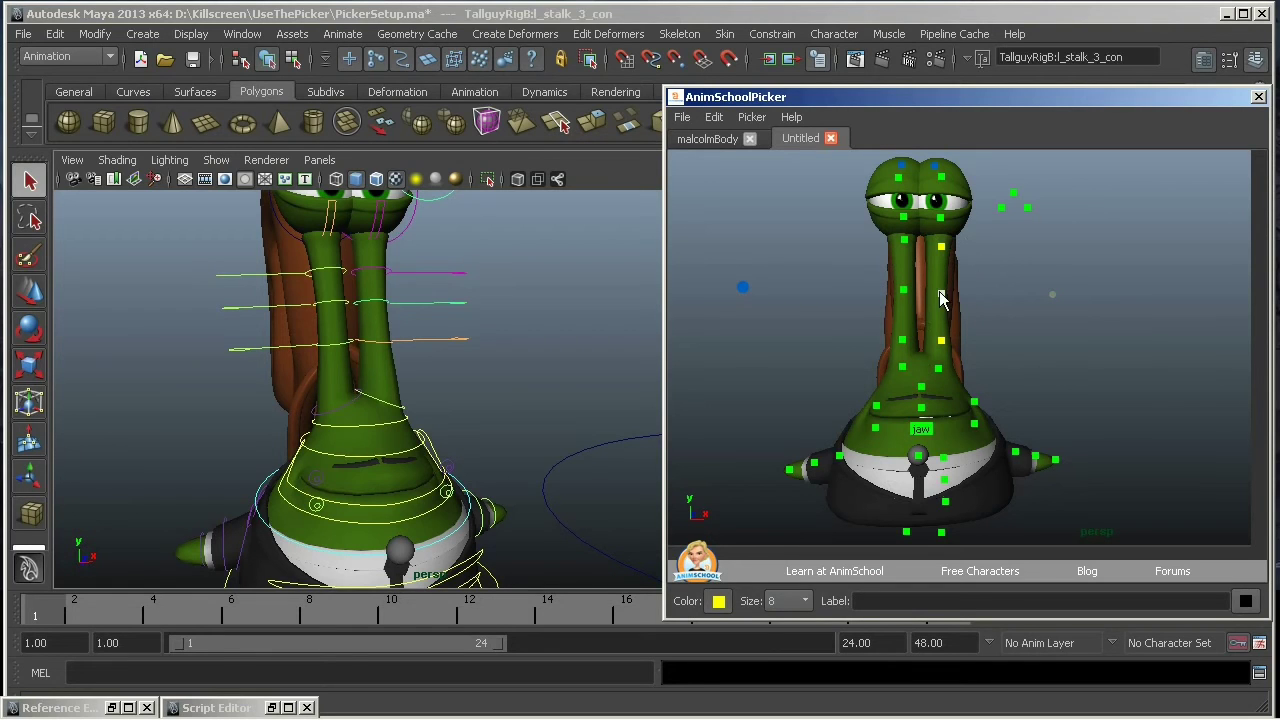
click(949, 287)
click(941, 293)
click(969, 287)
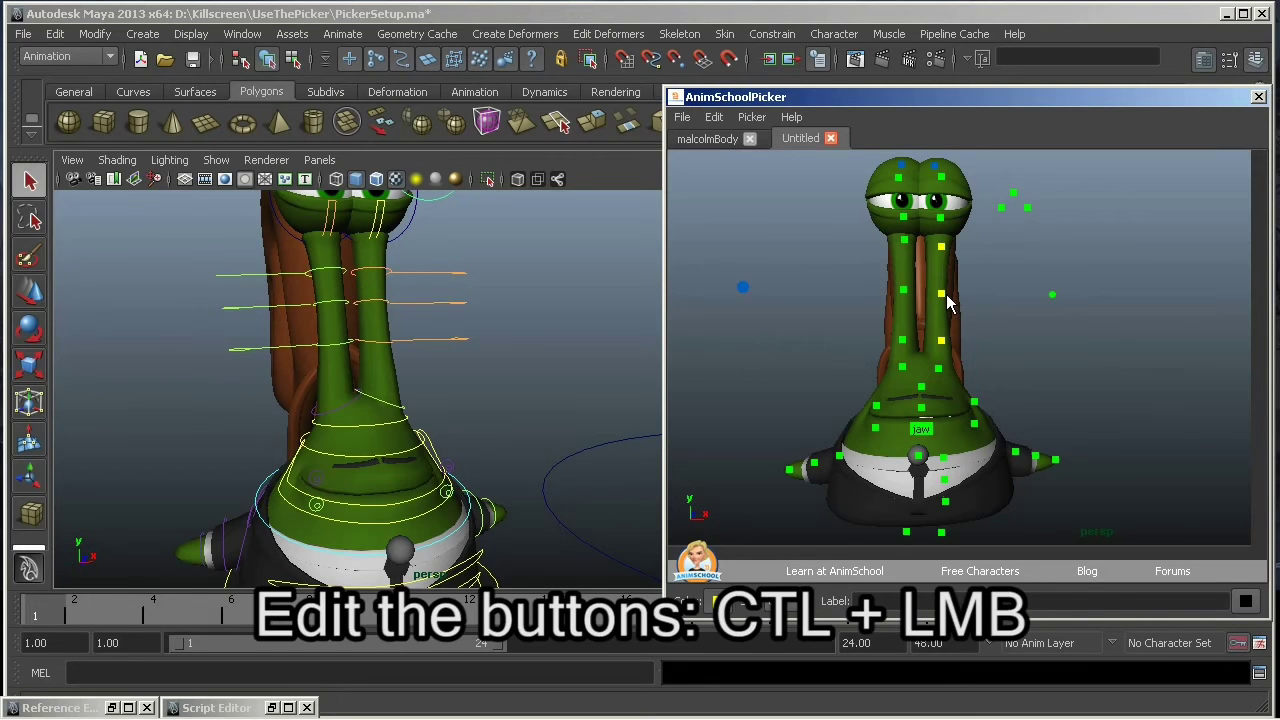
mouse_move(944, 294)
ctrl+mouse_down()
mouse_move(1017, 277)
mouse_move(939, 296)
mouse_move(956, 300)
mouse_move(939, 287)
ctrl+mouse_up()
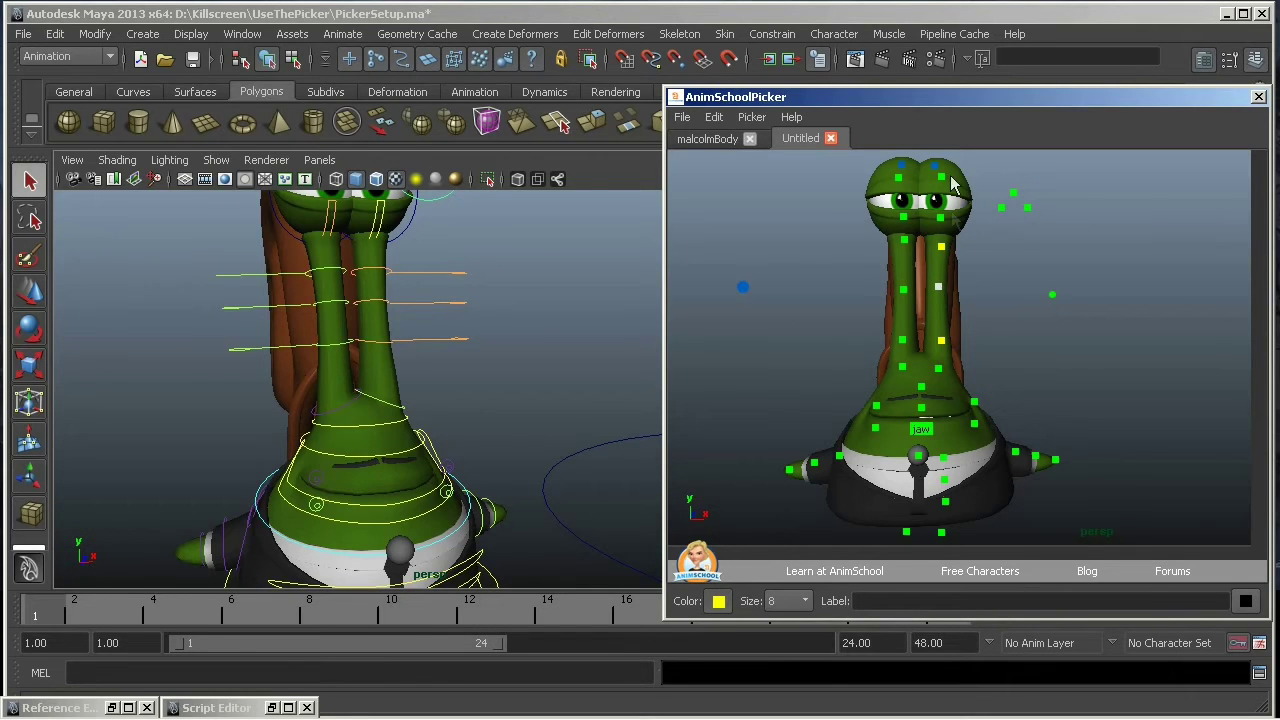
Select the column of buttons along each eye and stalk in edit mode, and apply Align Vertically to each column
drag(962, 153, 935, 398)
right_click(943, 352)
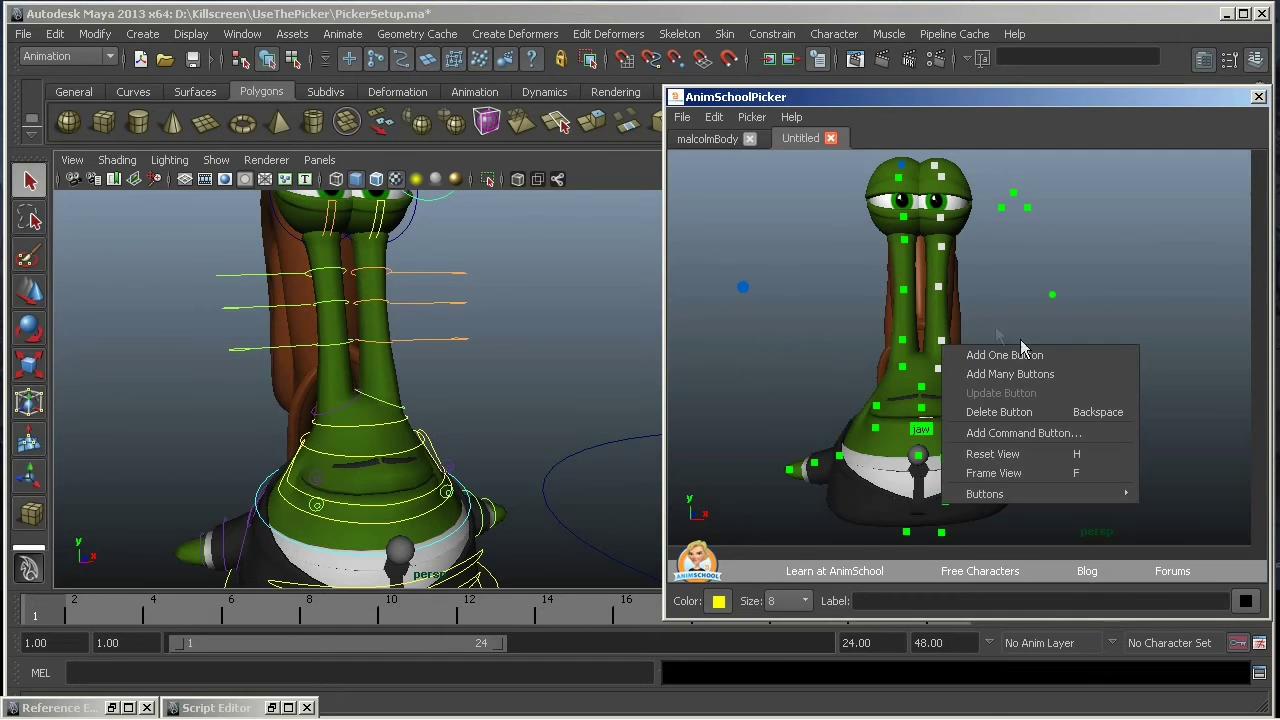
mouse_move(1010, 494)
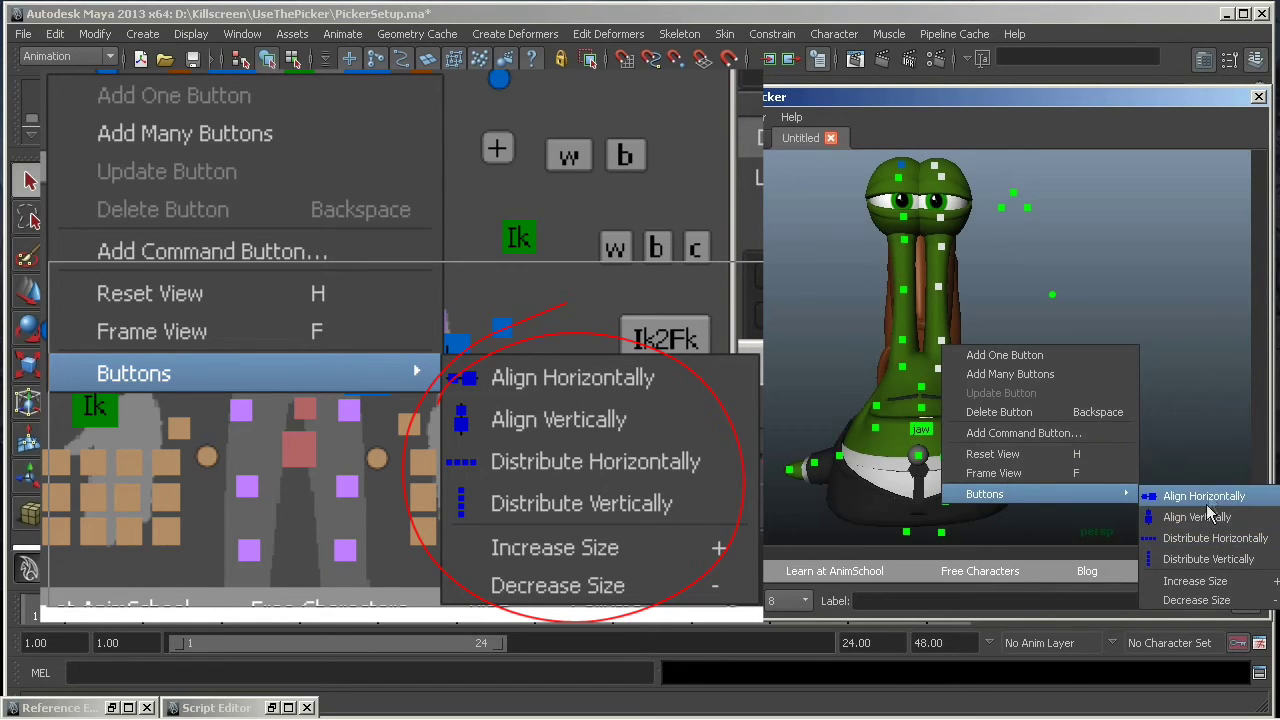
click(1206, 516)
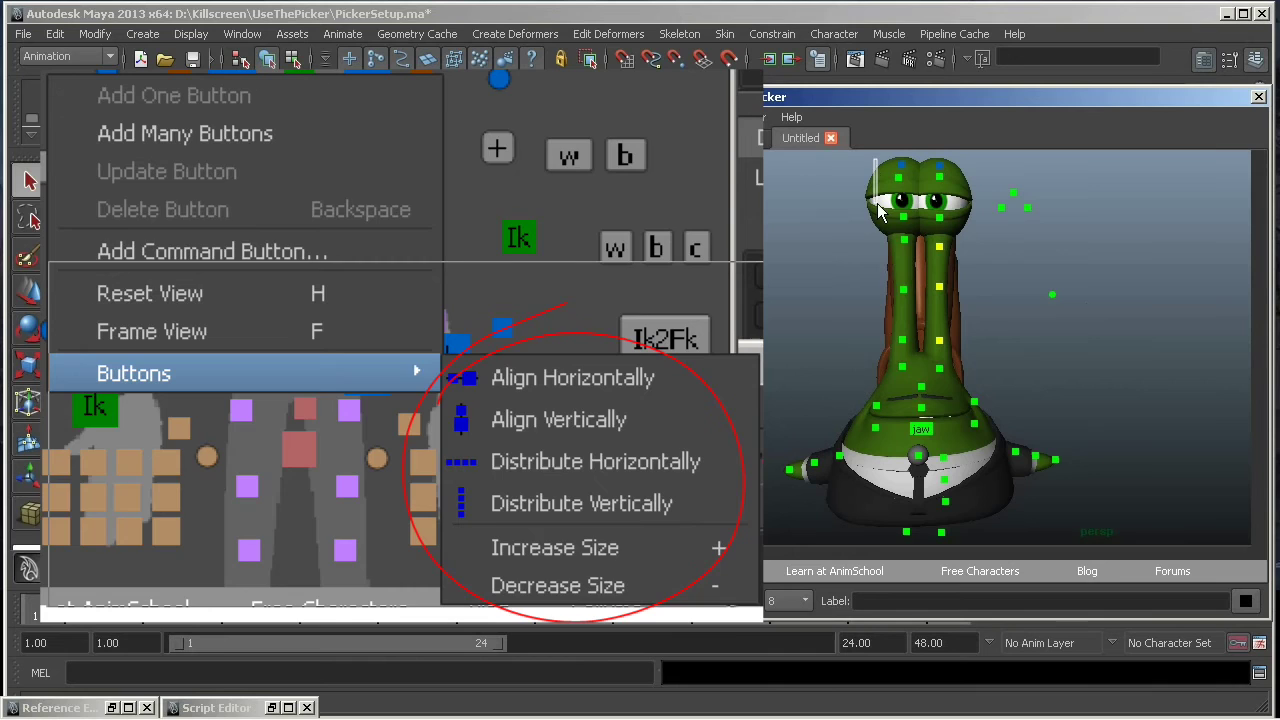
right_click(903, 372)
click(1175, 528)
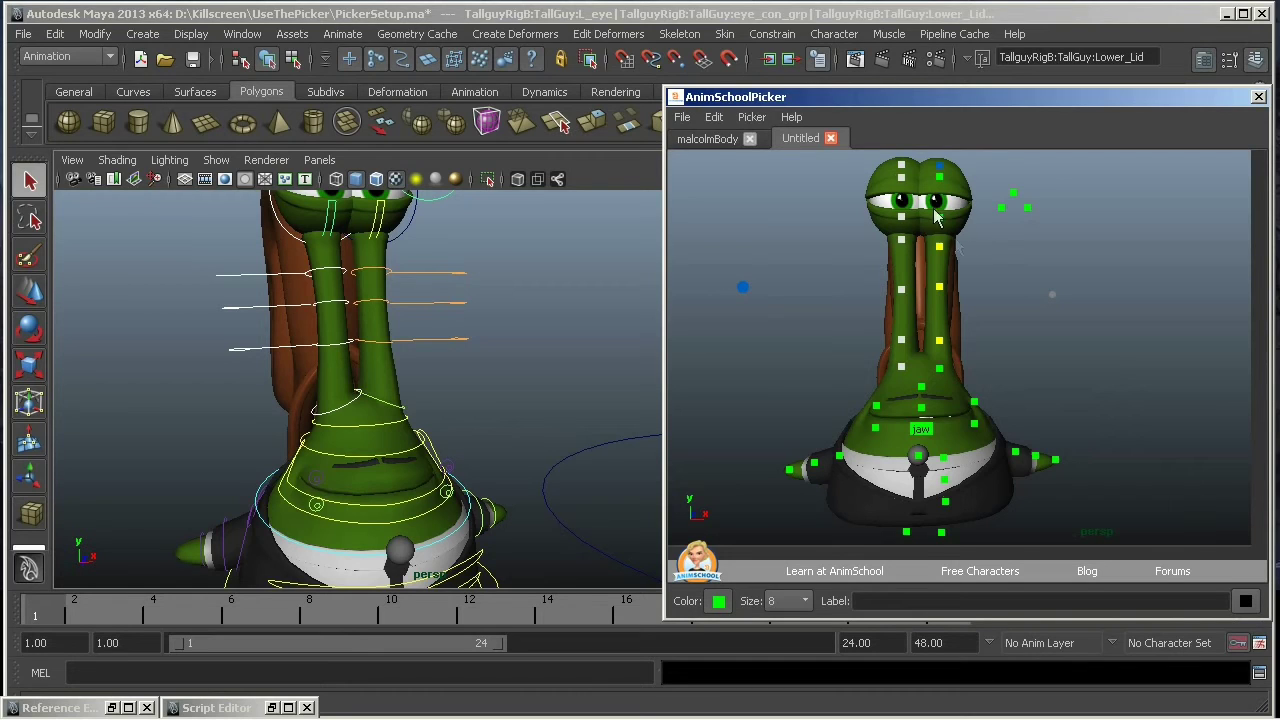
Try Align Horizontally on the r_stalk button column, and undo the alignment
right_click(901, 180)
mouse_move(1040, 328)
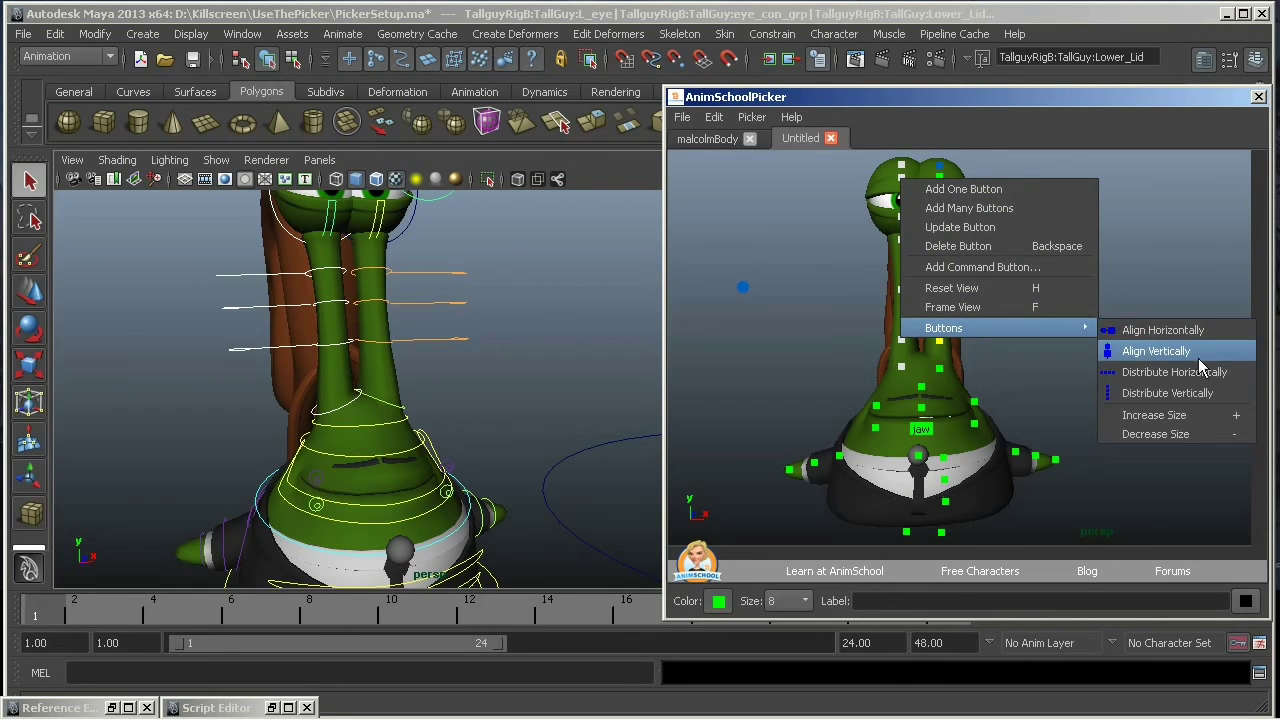
click(1200, 334)
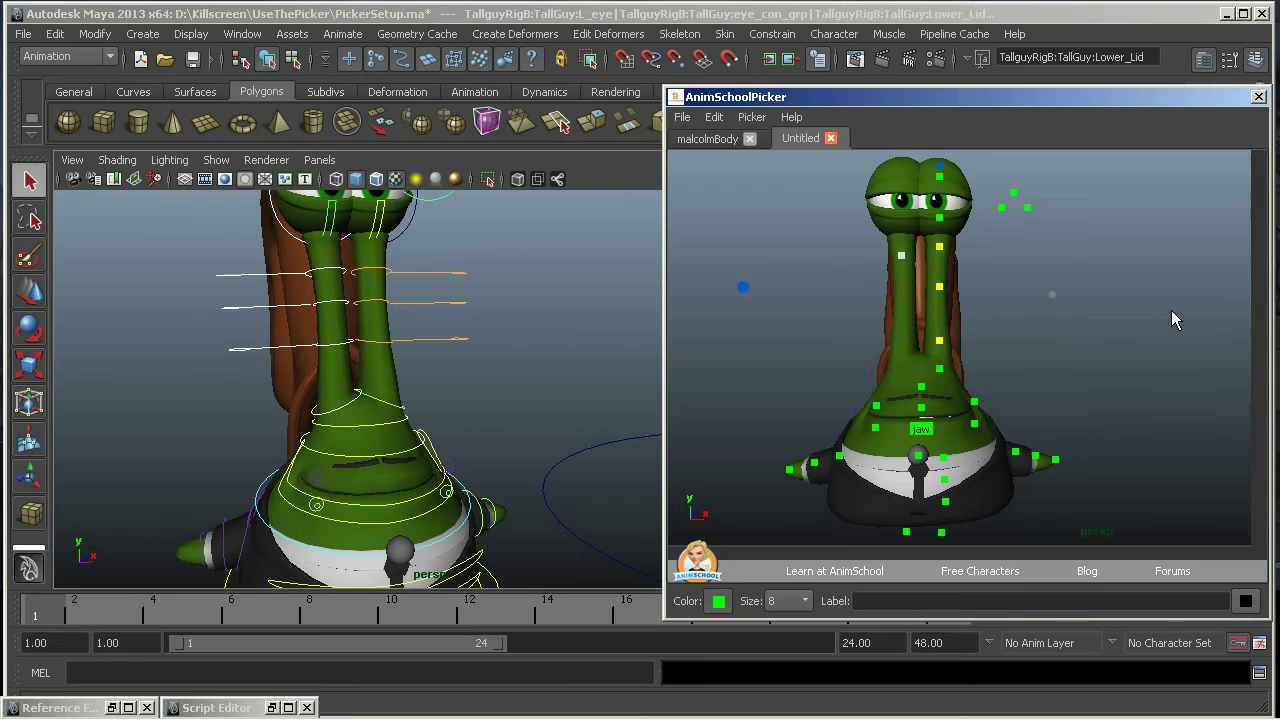
click(714, 117)
click(732, 135)
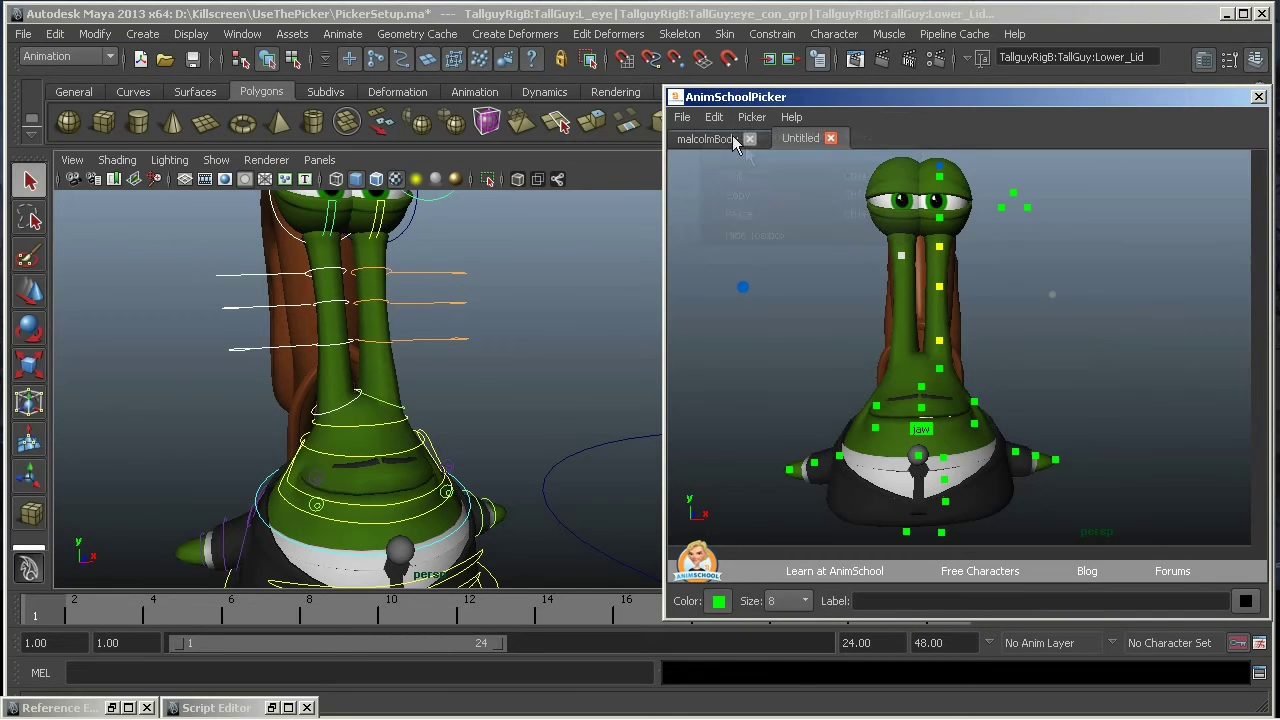
click(817, 298)
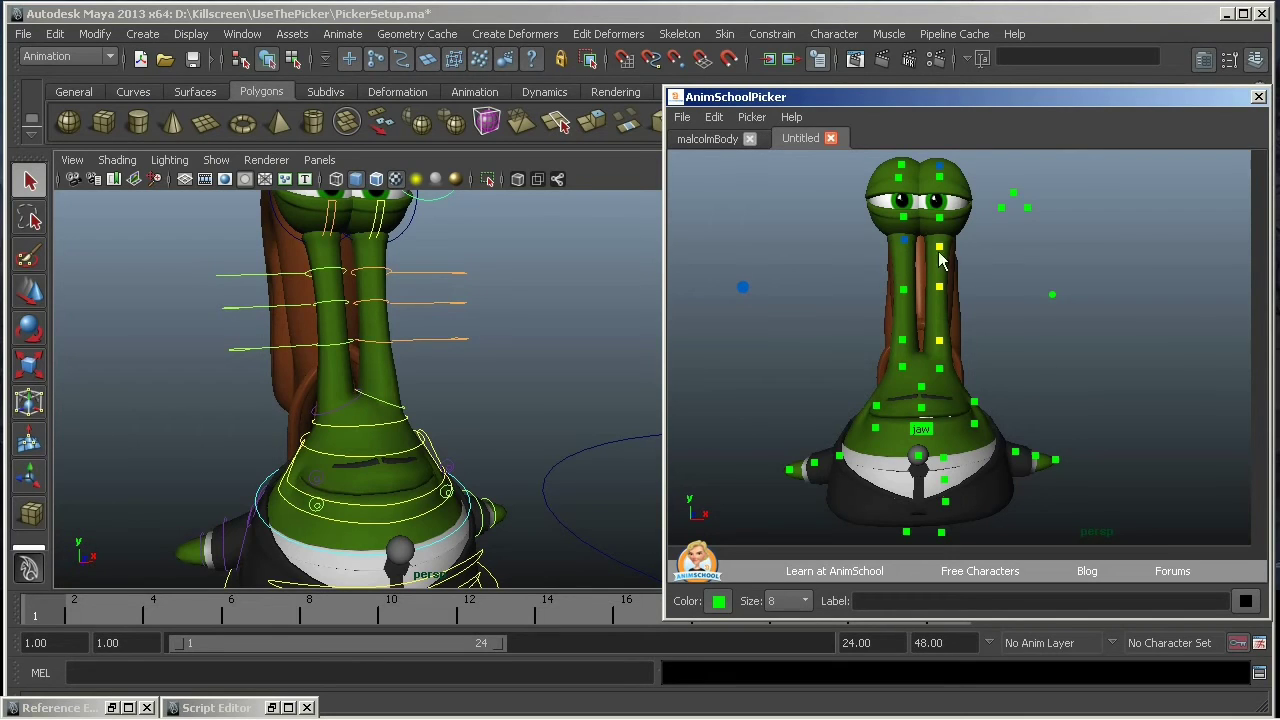
Save the picker tab as tallGuy in AnimSchool Picker (*.pkr) format in the Glow Worm pickers folder
click(682, 117)
click(731, 191)
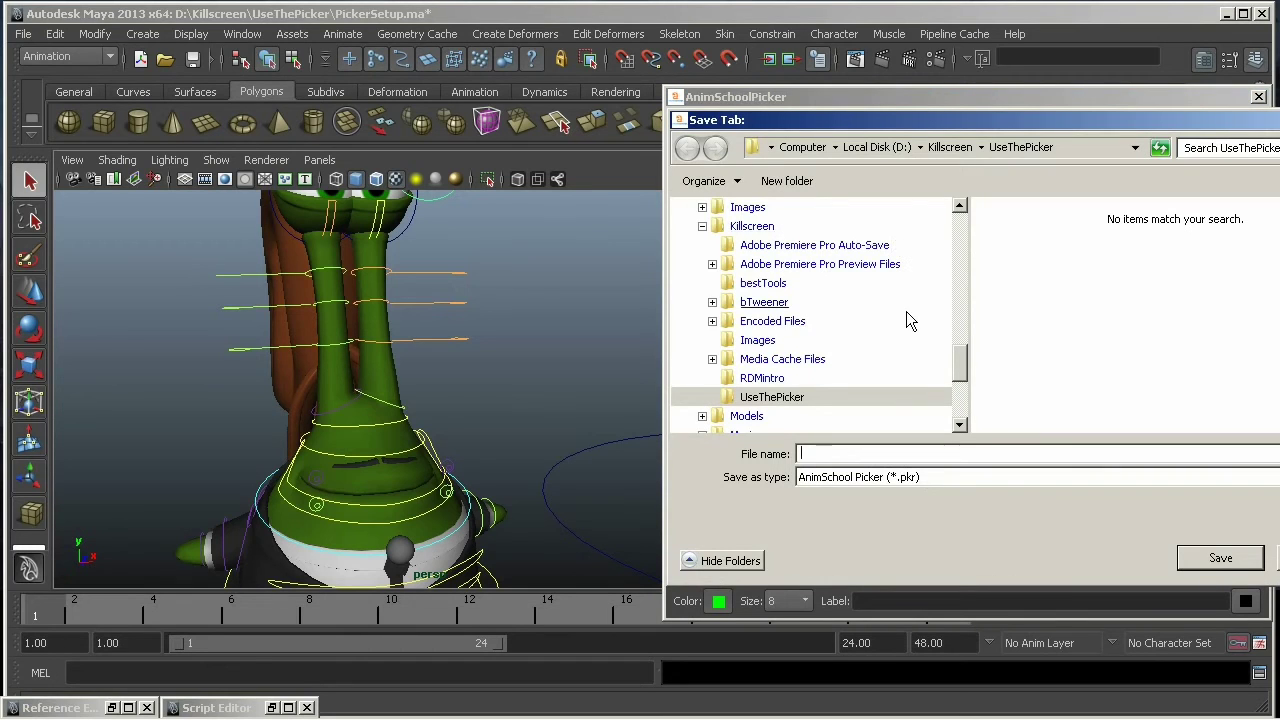
text(tall)
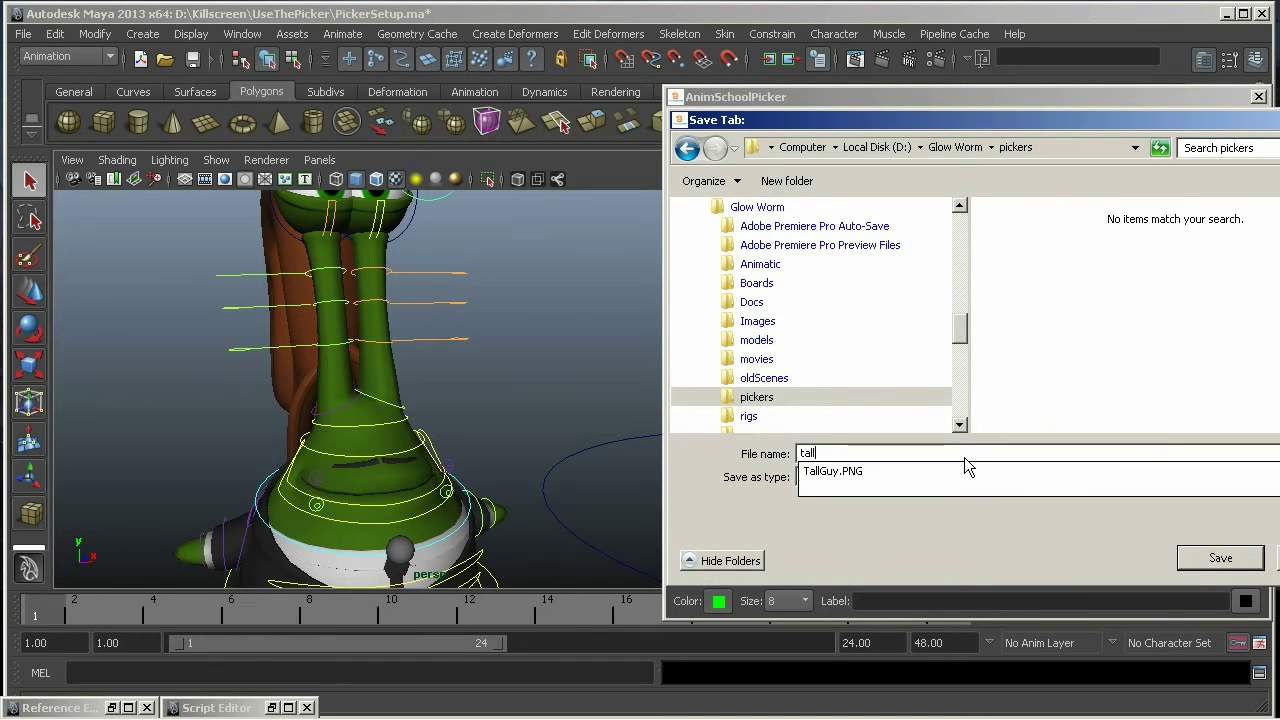
text(Guy)
key(Return)
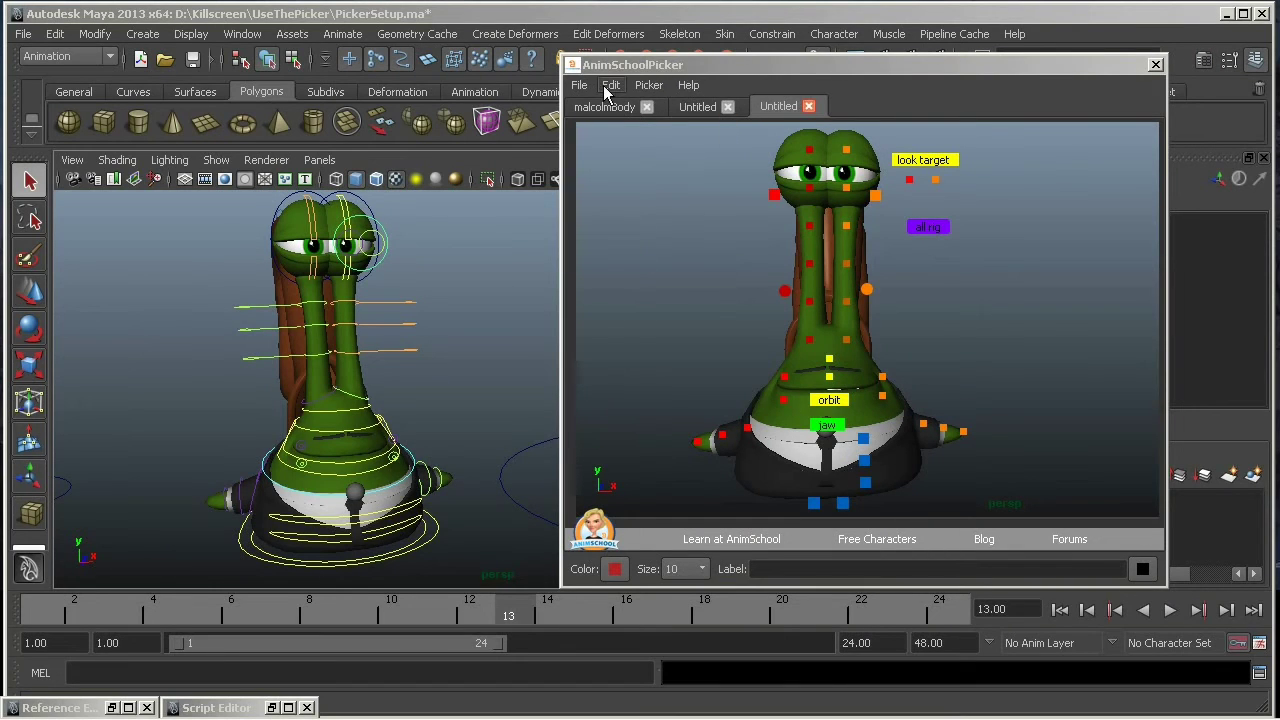
Look through the picker's file and editing commands, and hide the toolbox and show it again
click(580, 86)
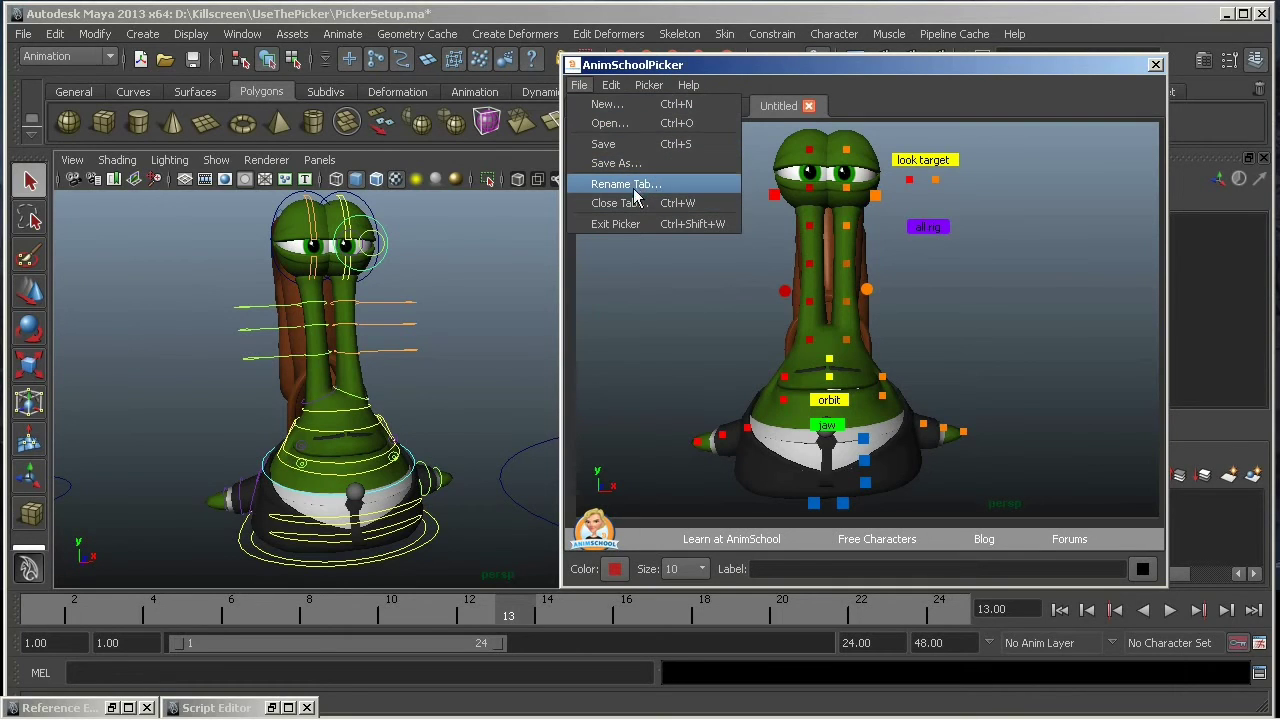
mouse_move(611, 86)
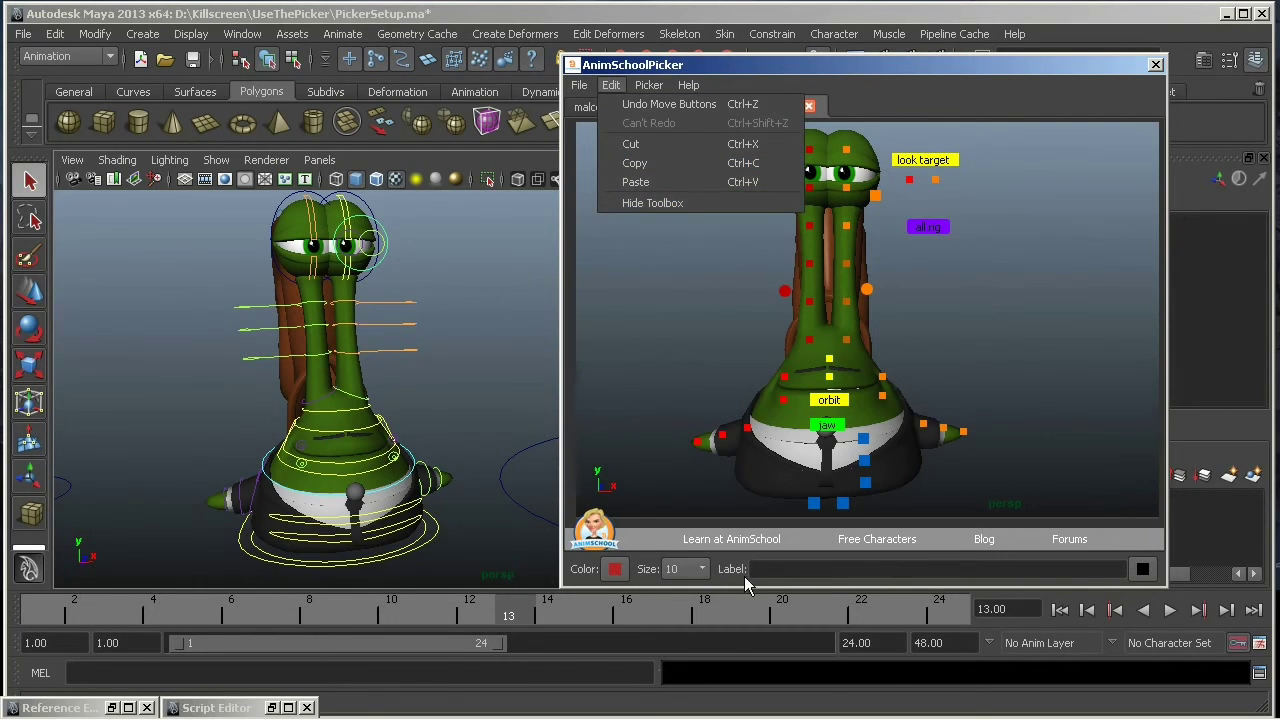
click(714, 202)
click(611, 85)
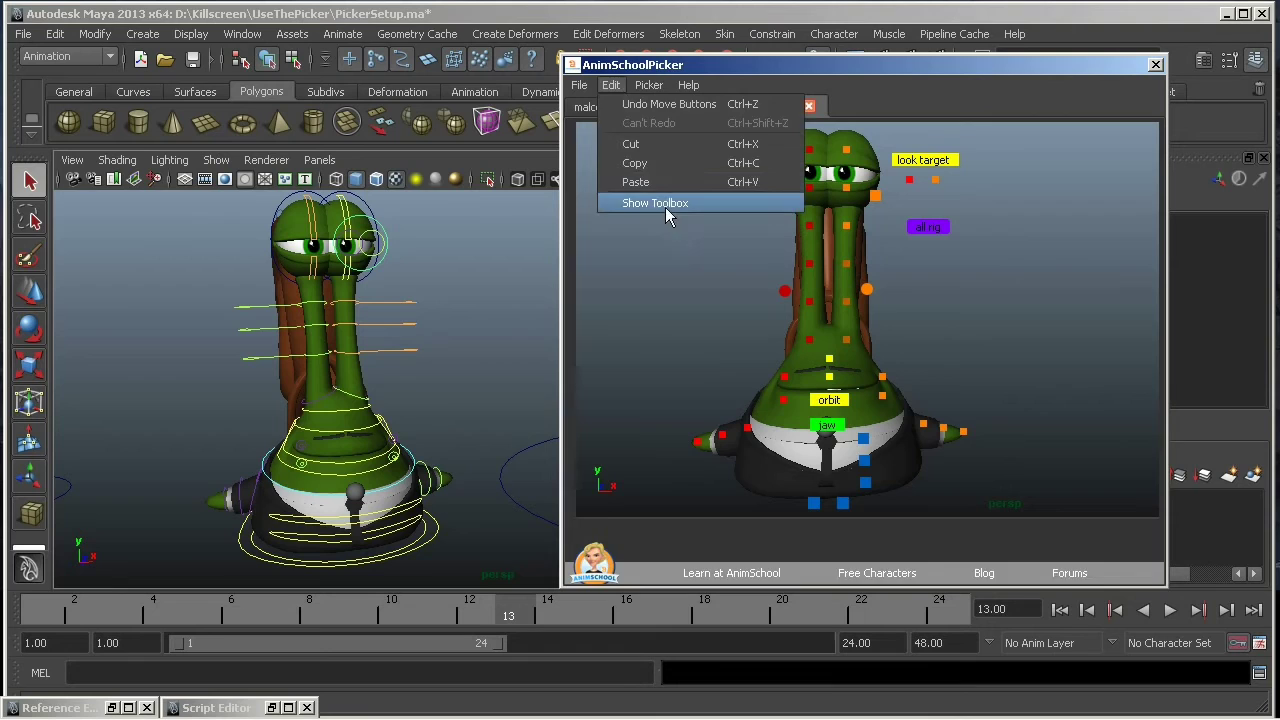
click(665, 204)
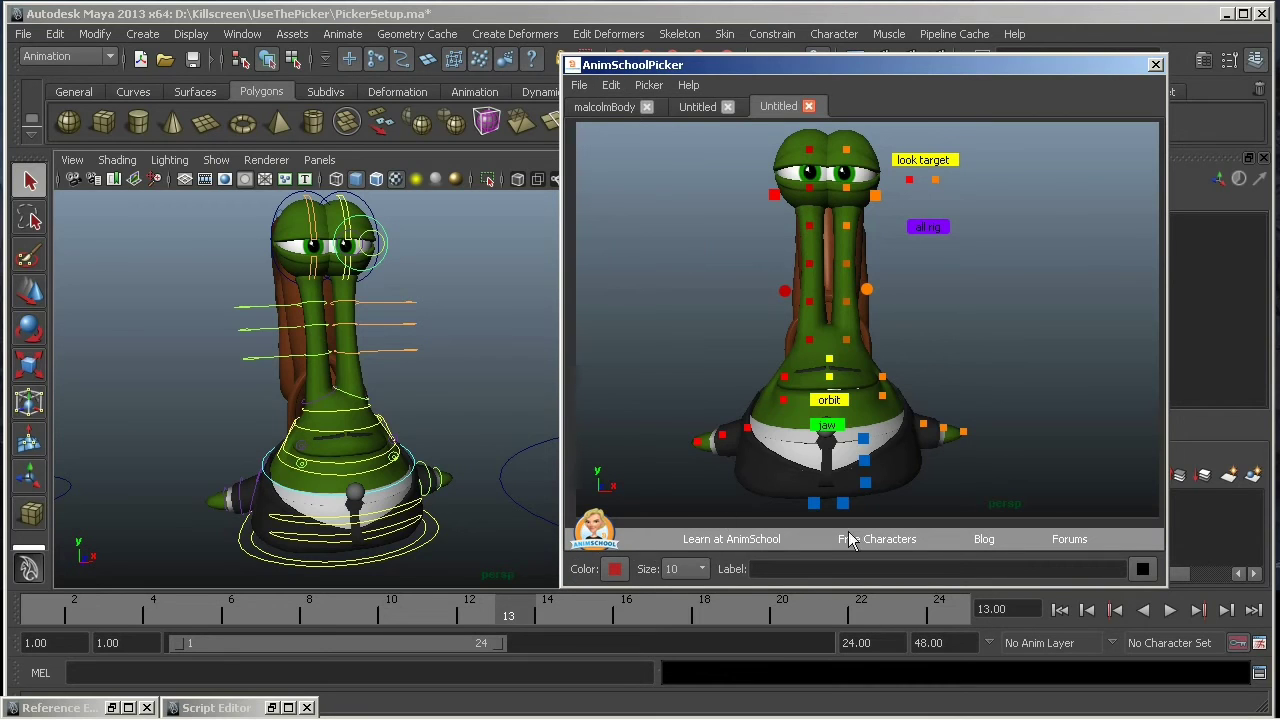
click(652, 86)
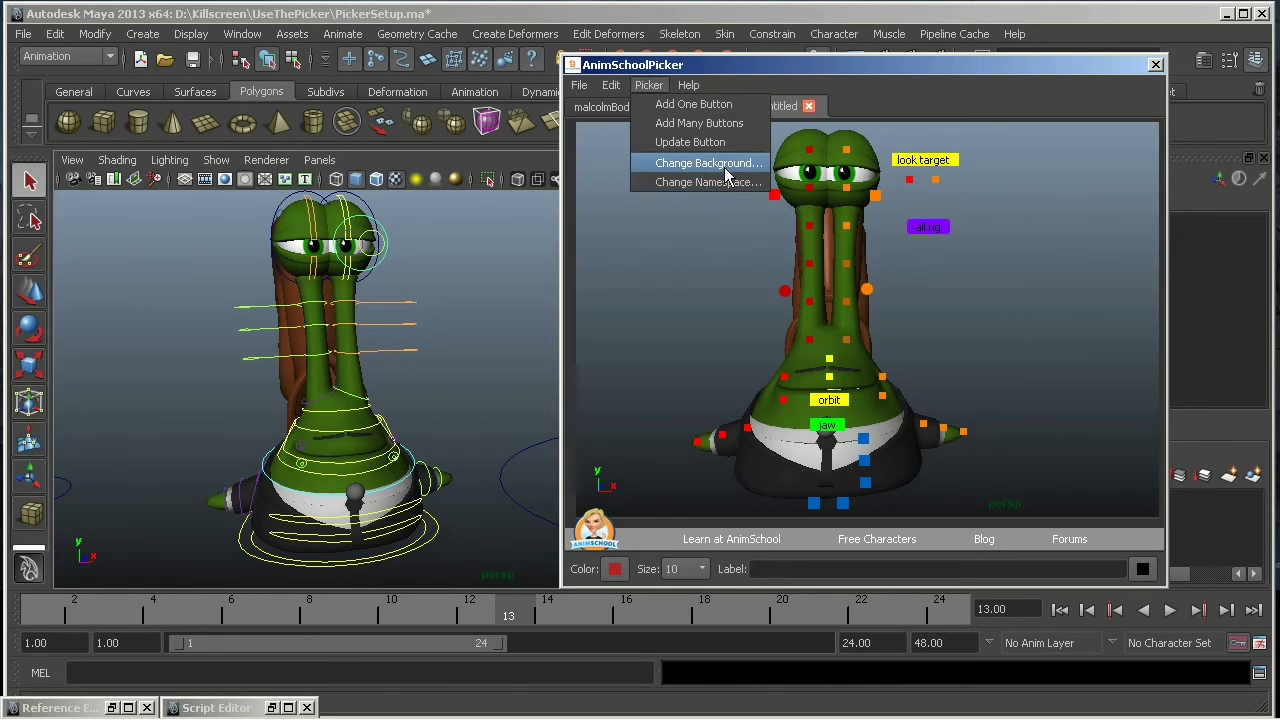
click(703, 208)
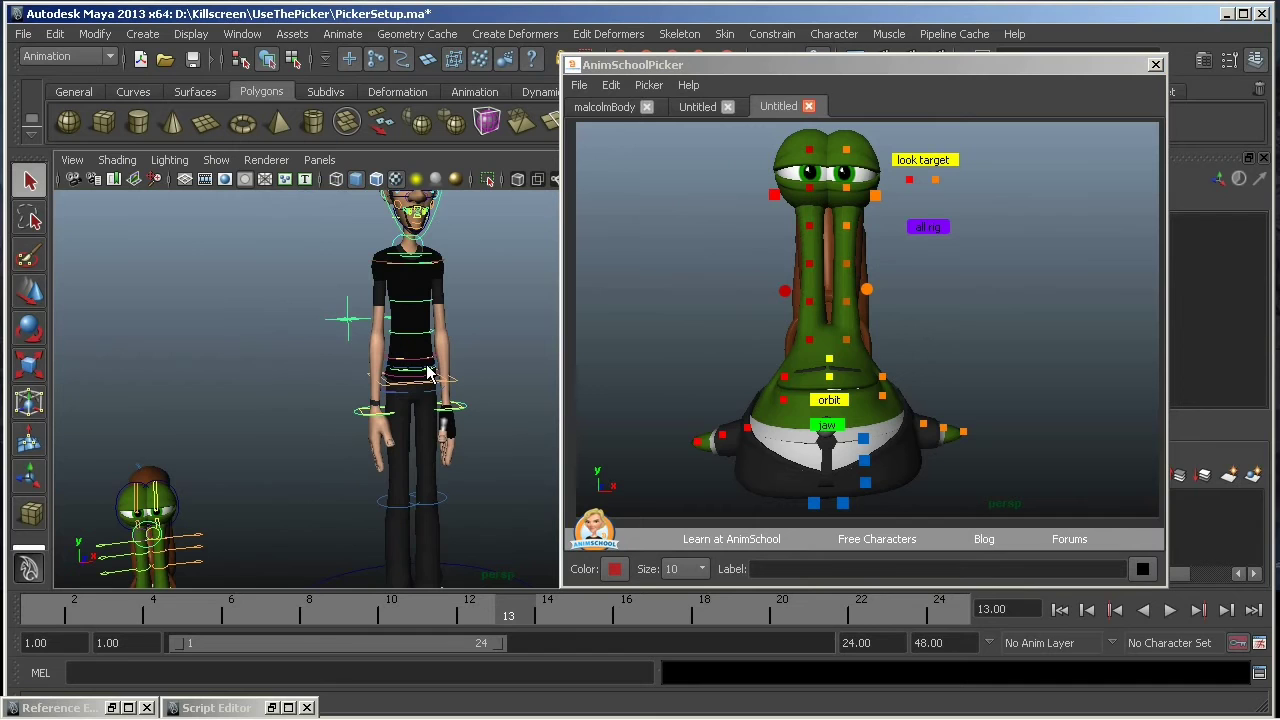
Bring the human character into view, switch to the malcolmBody picker, and try the fk button on its arm
alt+middle_drag(480, 391, 474, 476)
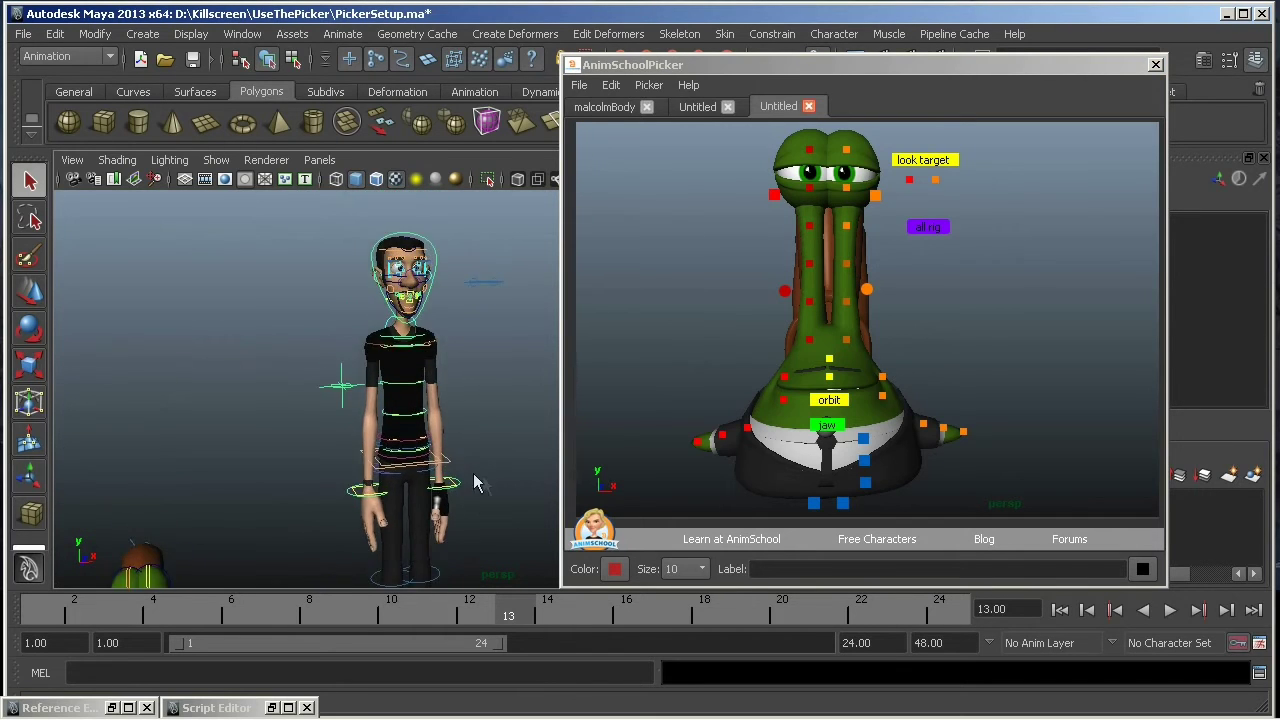
alt+right_drag(474, 476, 499, 467)
alt+middle_drag(452, 386, 473, 408)
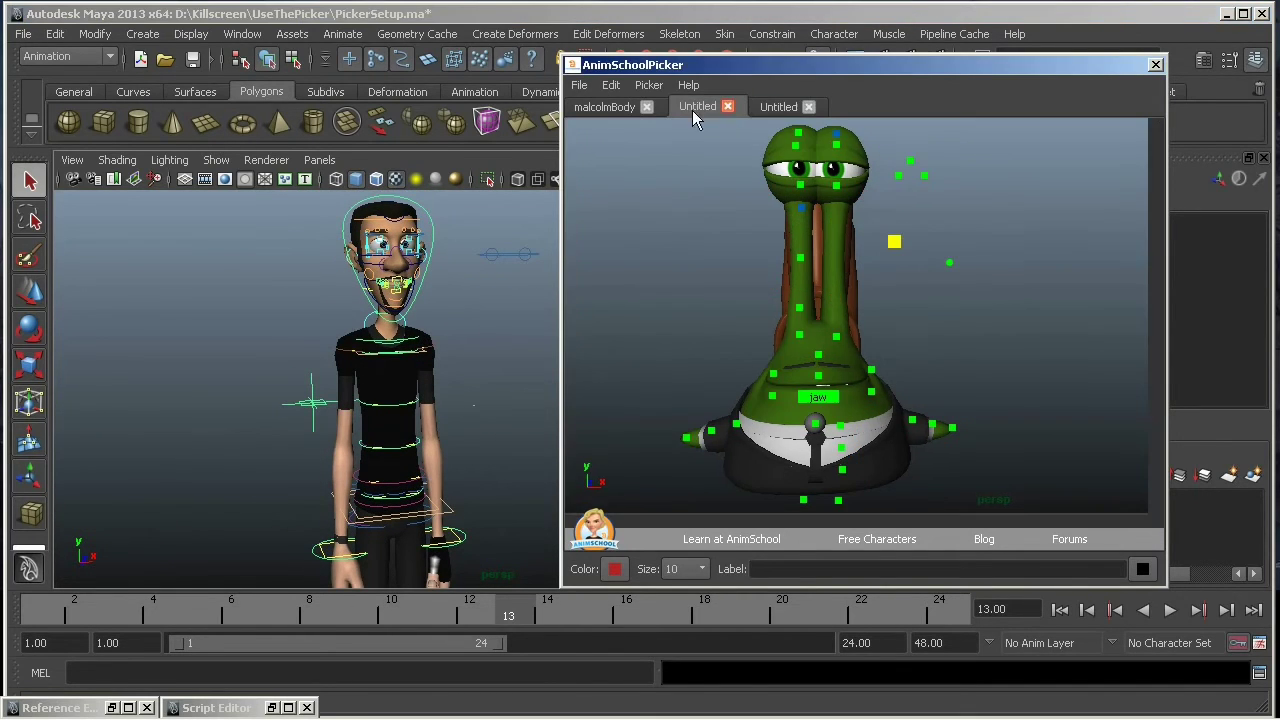
click(610, 107)
click(761, 237)
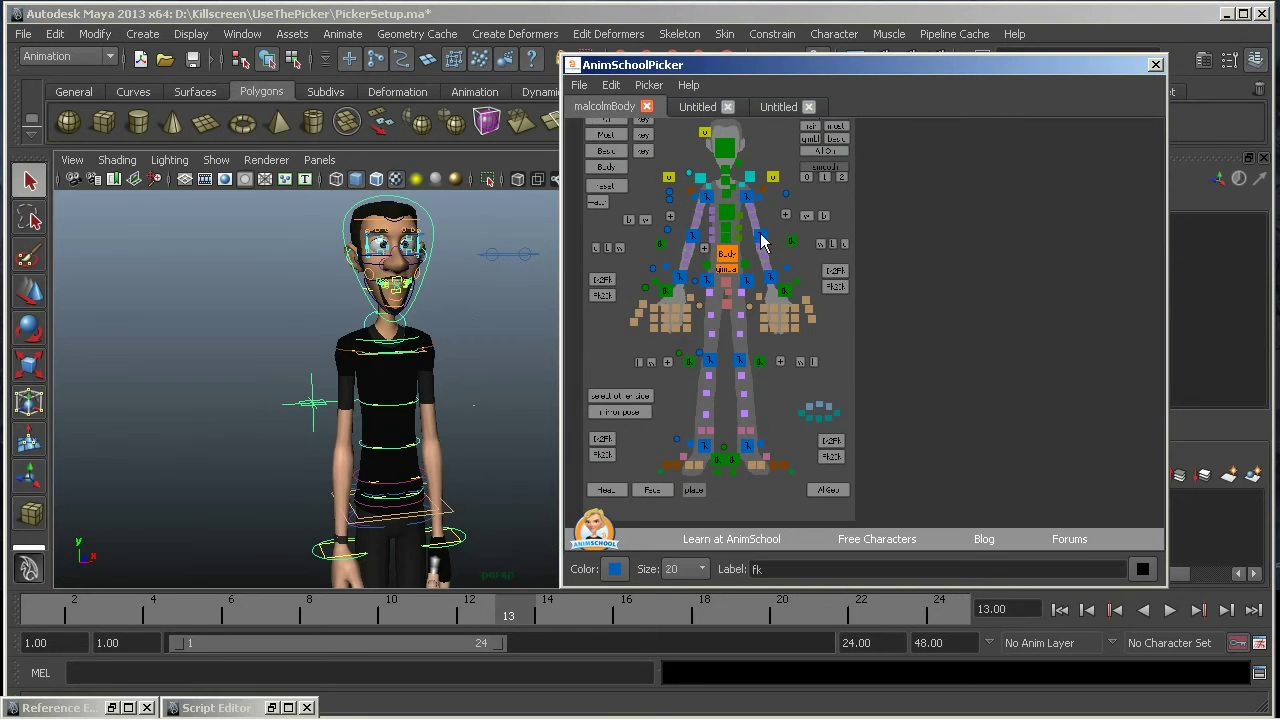
click(761, 237)
alt+middle_drag(755, 296, 785, 343)
scroll(785, 343, up, 5)
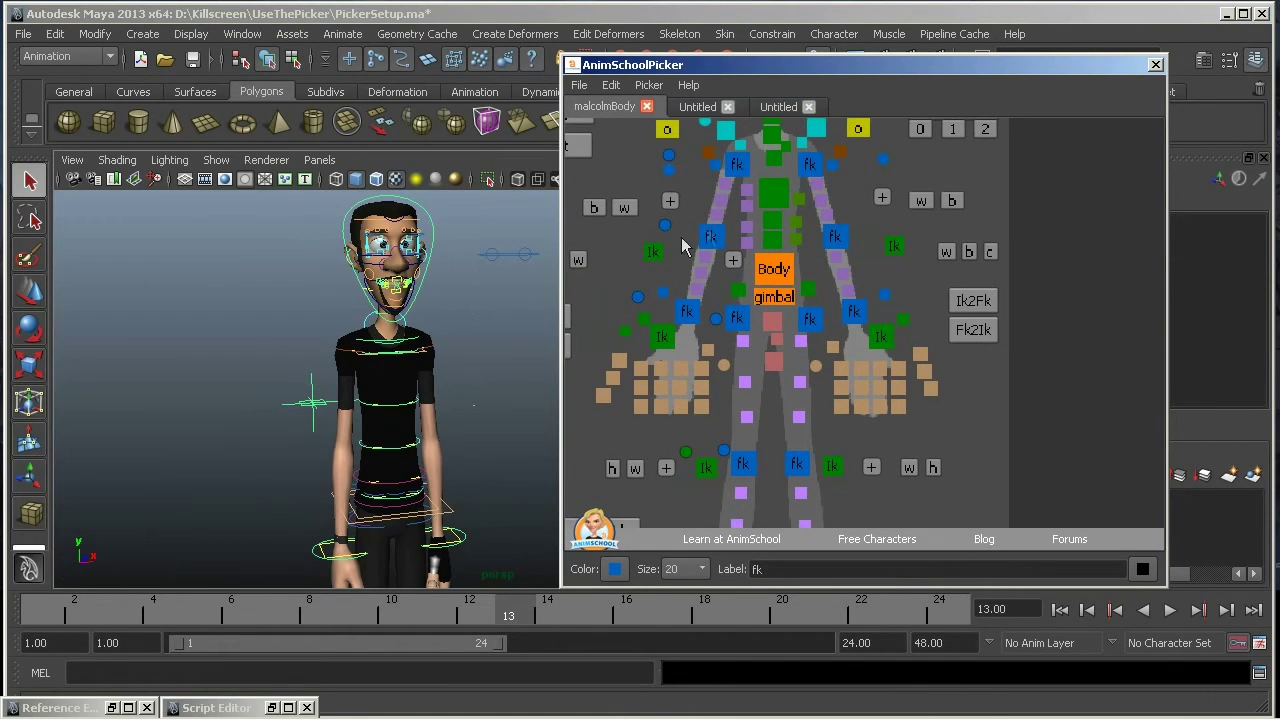
Change the malcolmBody picker's namespace to Pro_00
click(652, 86)
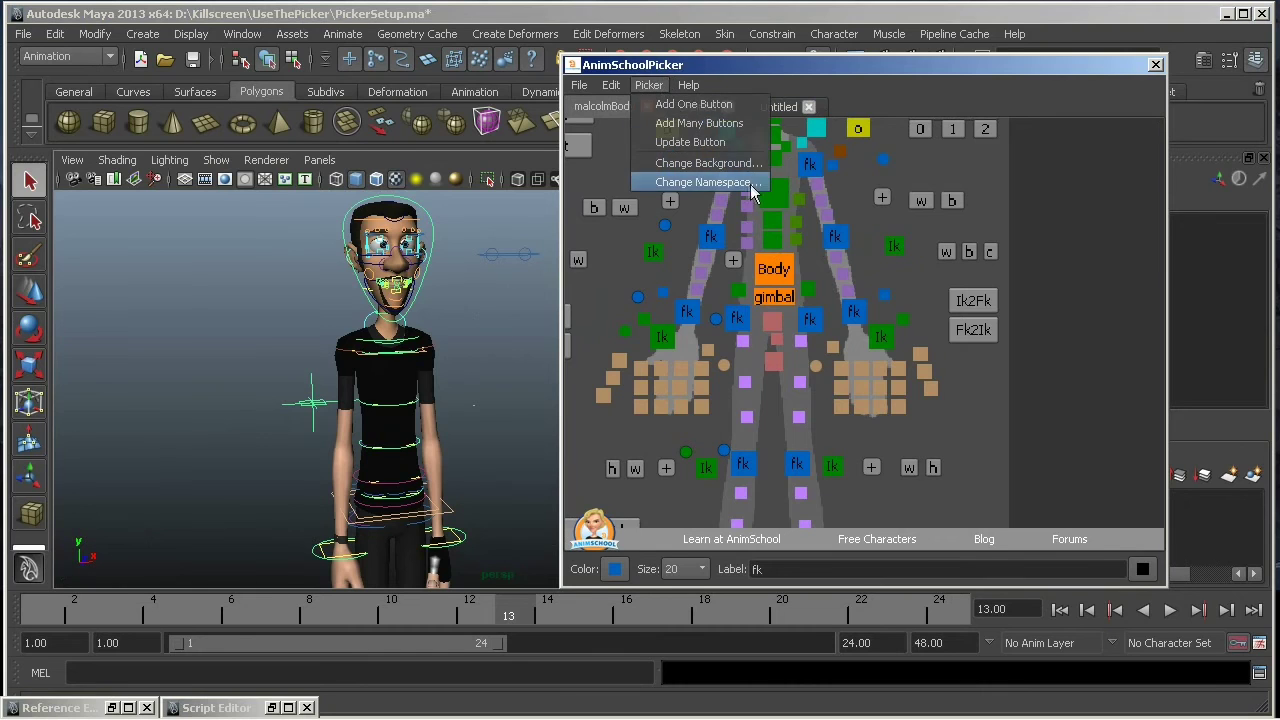
click(705, 182)
click(866, 288)
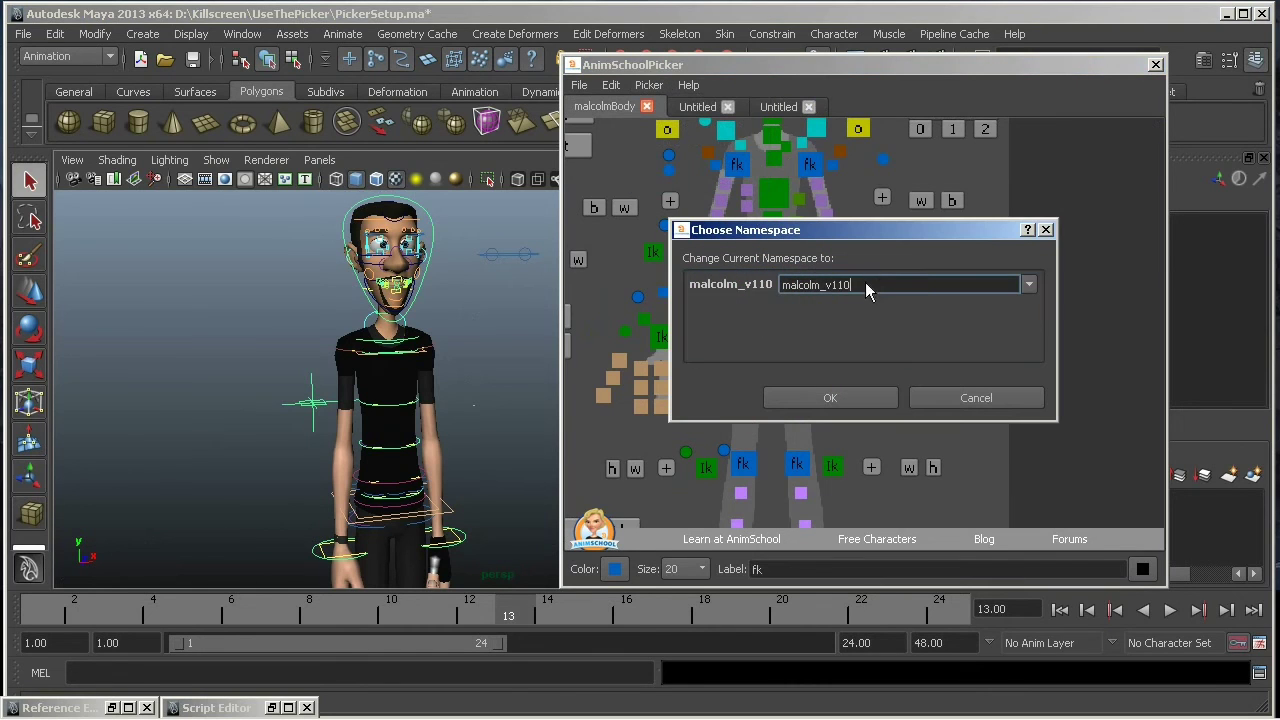
click(1027, 285)
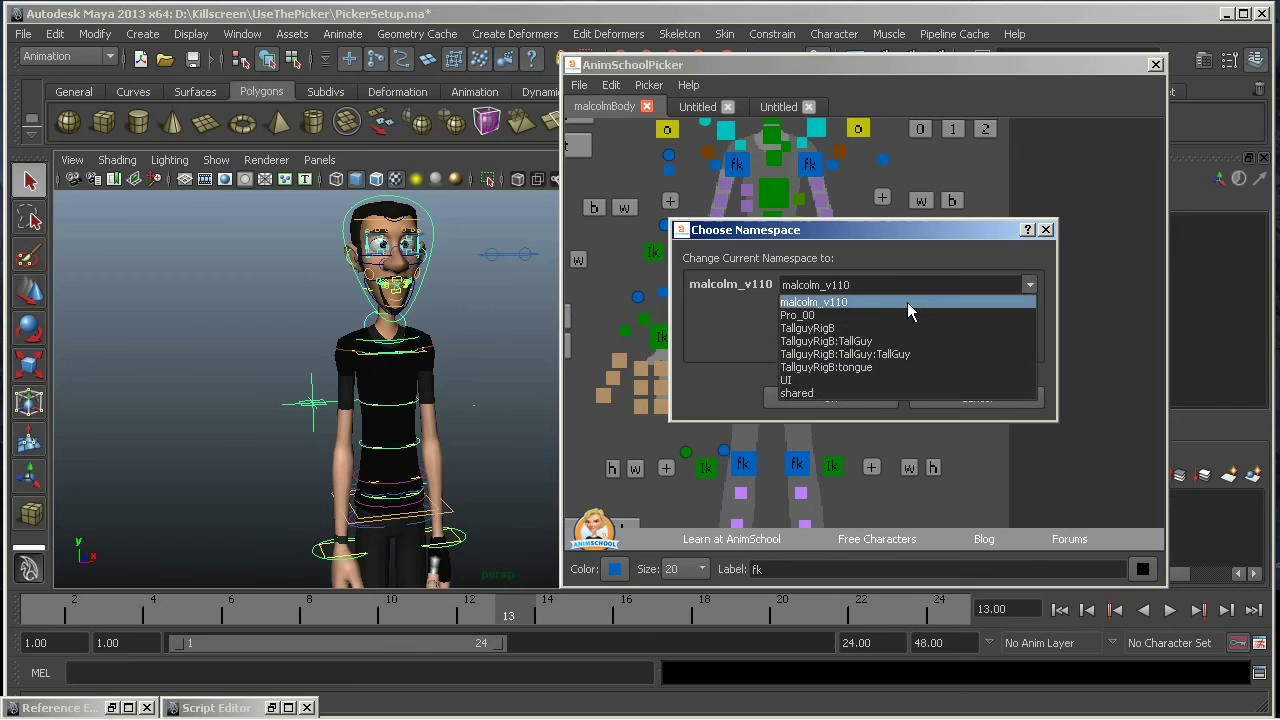
click(828, 318)
click(847, 394)
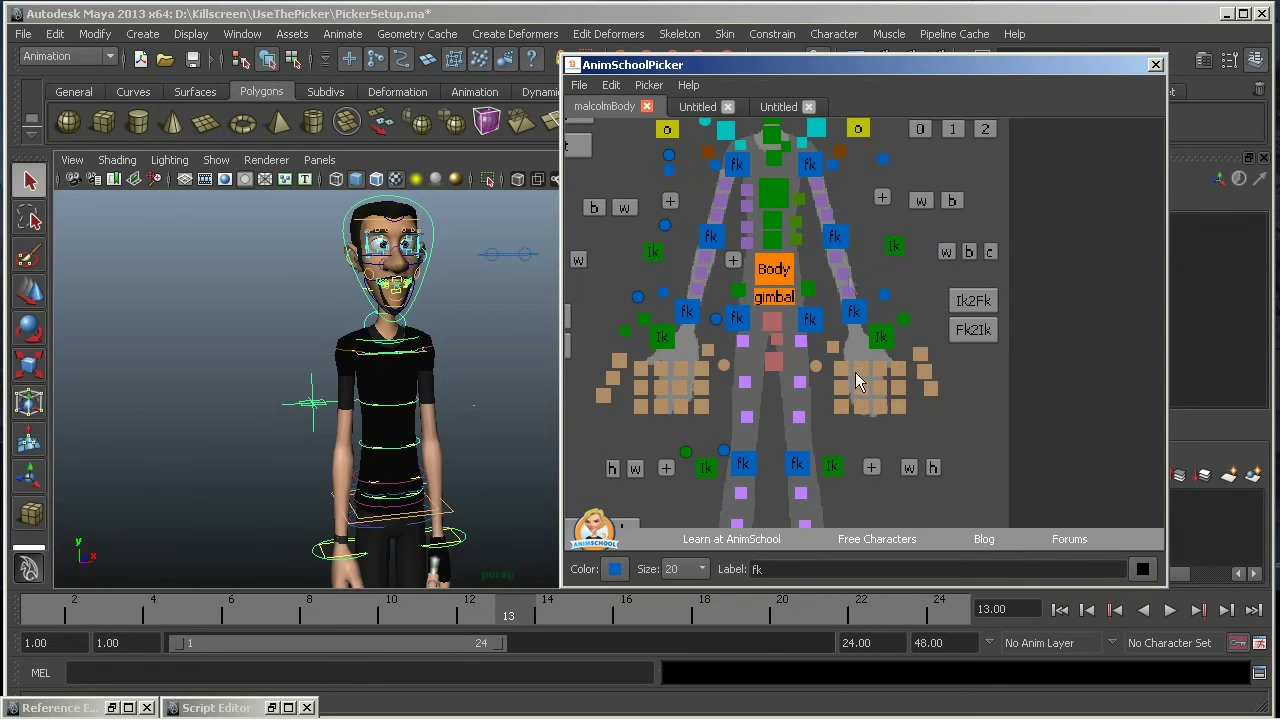
Select the character's spine control through the malcolmBody picker, rotate it as a test, and undo the rotation
alt+middle_drag(476, 463, 450, 397)
key(e)
alt+drag(452, 400, 426, 466)
key(z)
click(769, 240)
click(733, 260)
drag(462, 358, 425, 399)
key(ctrl+z)
Switch to the colored slug character picker and test selecting its controls, both as groups and singly on the eye and stalk
click(778, 106)
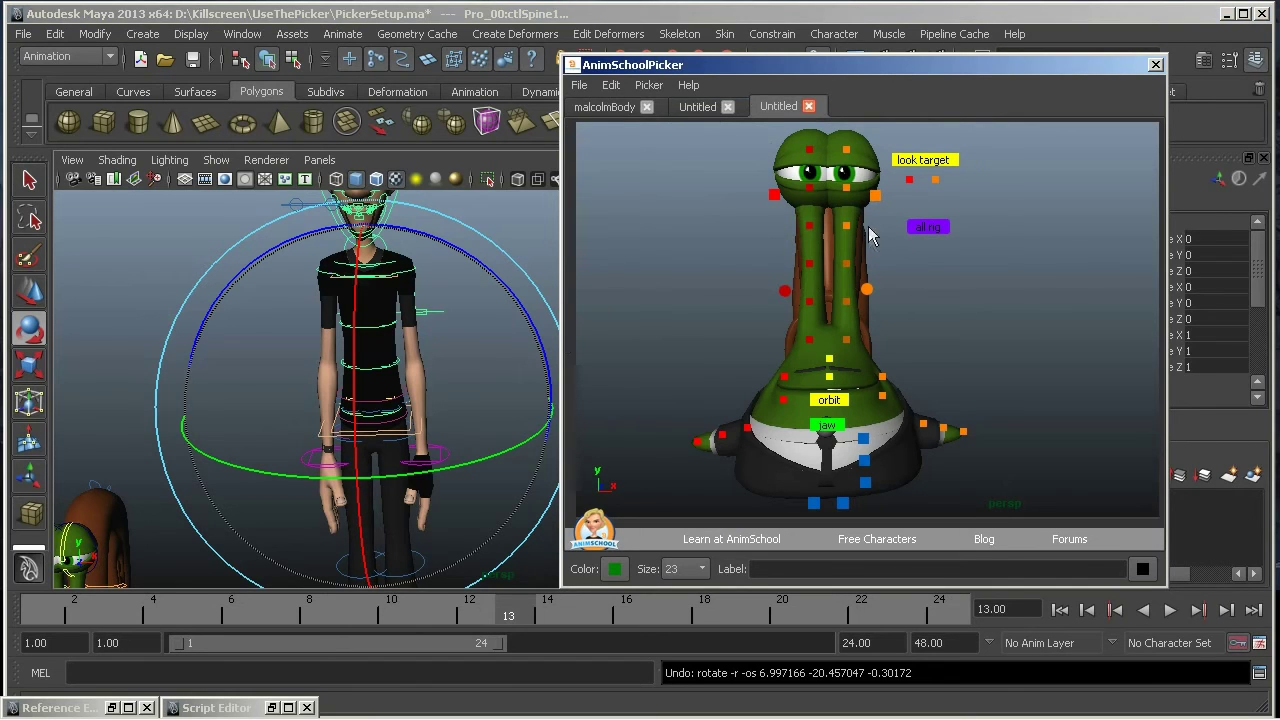
drag(893, 188, 659, 465)
click(921, 288)
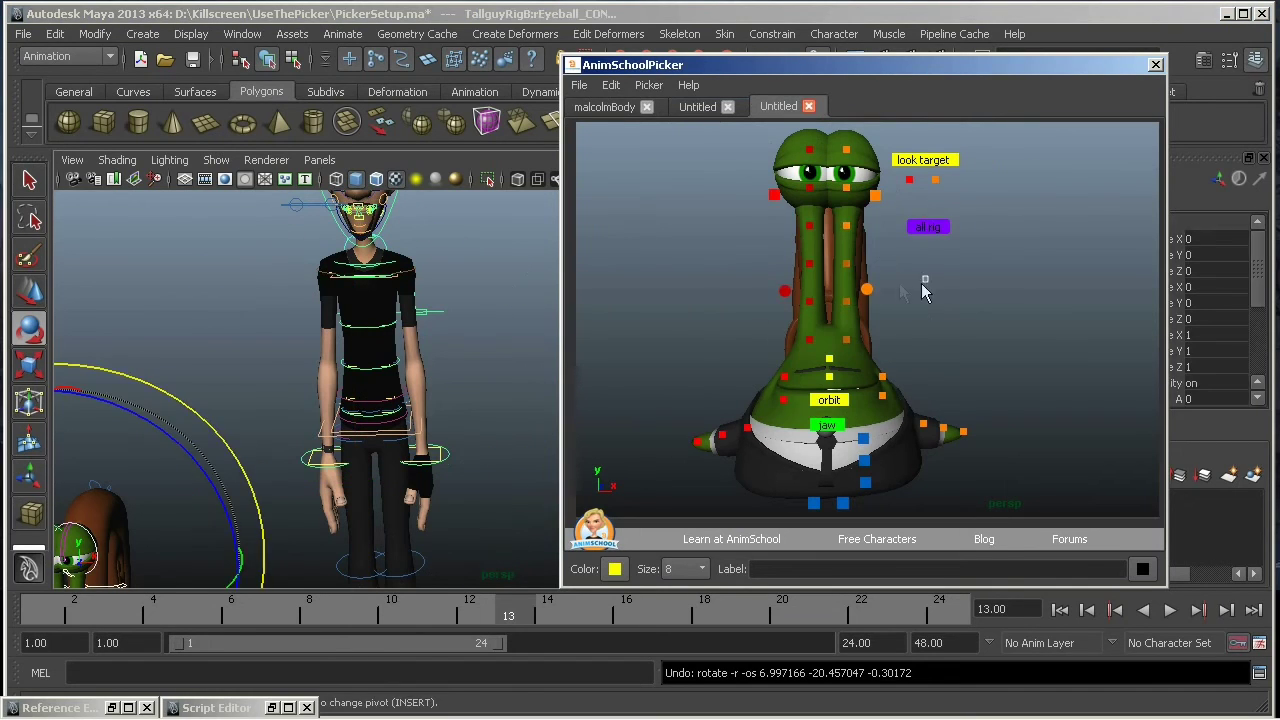
drag(851, 227, 806, 262)
click(847, 225)
click(875, 224)
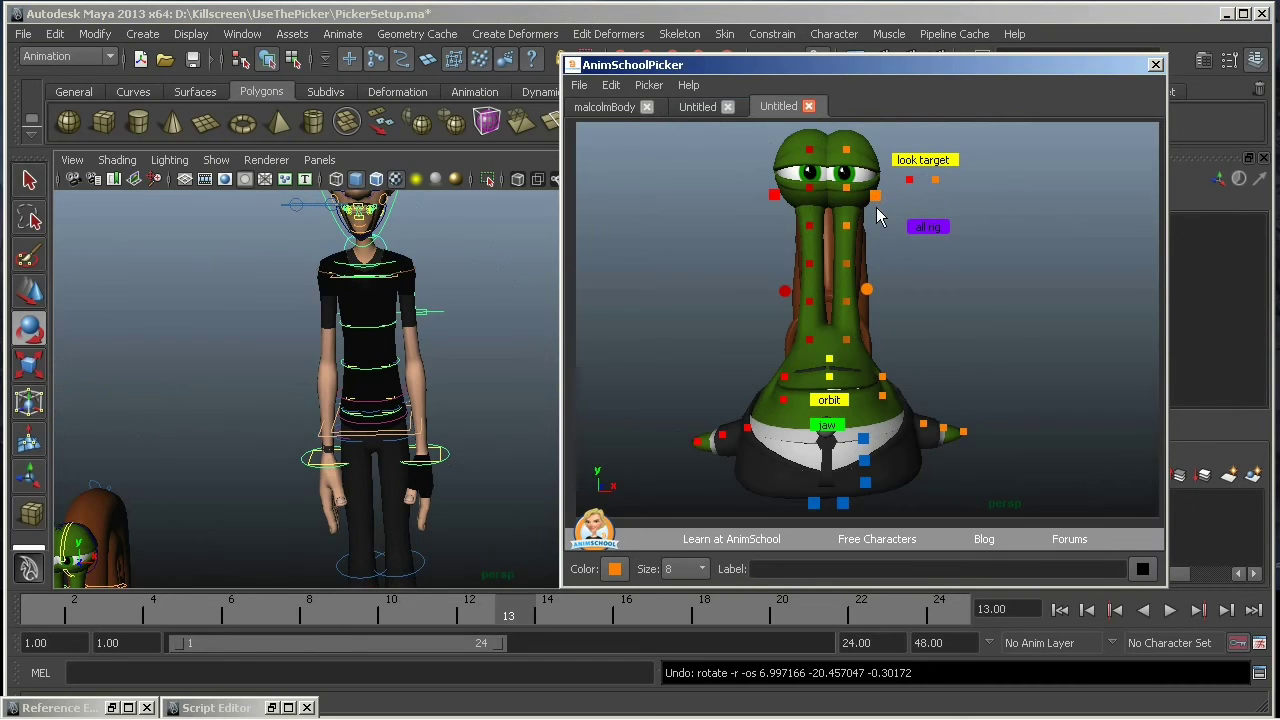
click(876, 196)
Frame the picker view on the selected orange eye button, and deselect it to frame the whole picker
alt+middle_drag(1005, 255, 963, 283)
alt+right_drag(862, 298, 828, 298)
alt+middle_drag(829, 299, 882, 267)
key(f)
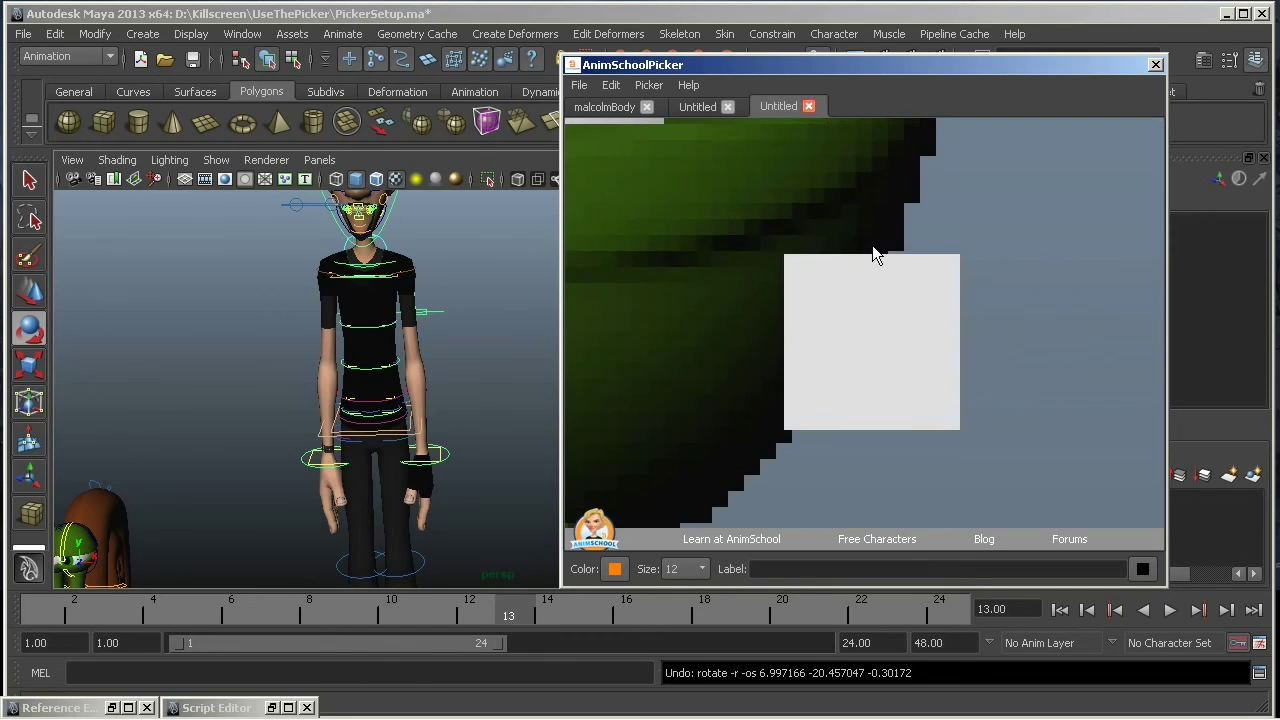
click(1013, 271)
key(f)
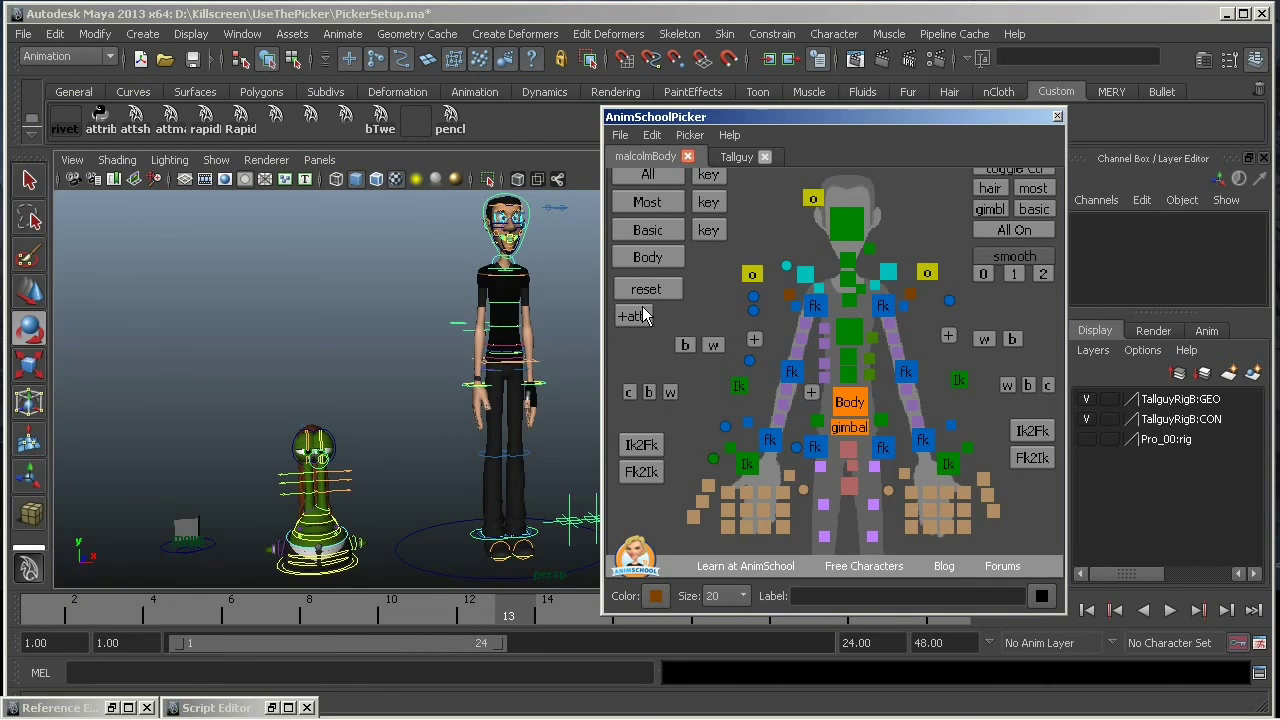
Open the command editor of the malcolmBody picker's reset button, examine its MEL script, and close the editor unchanged
right_click(674, 289)
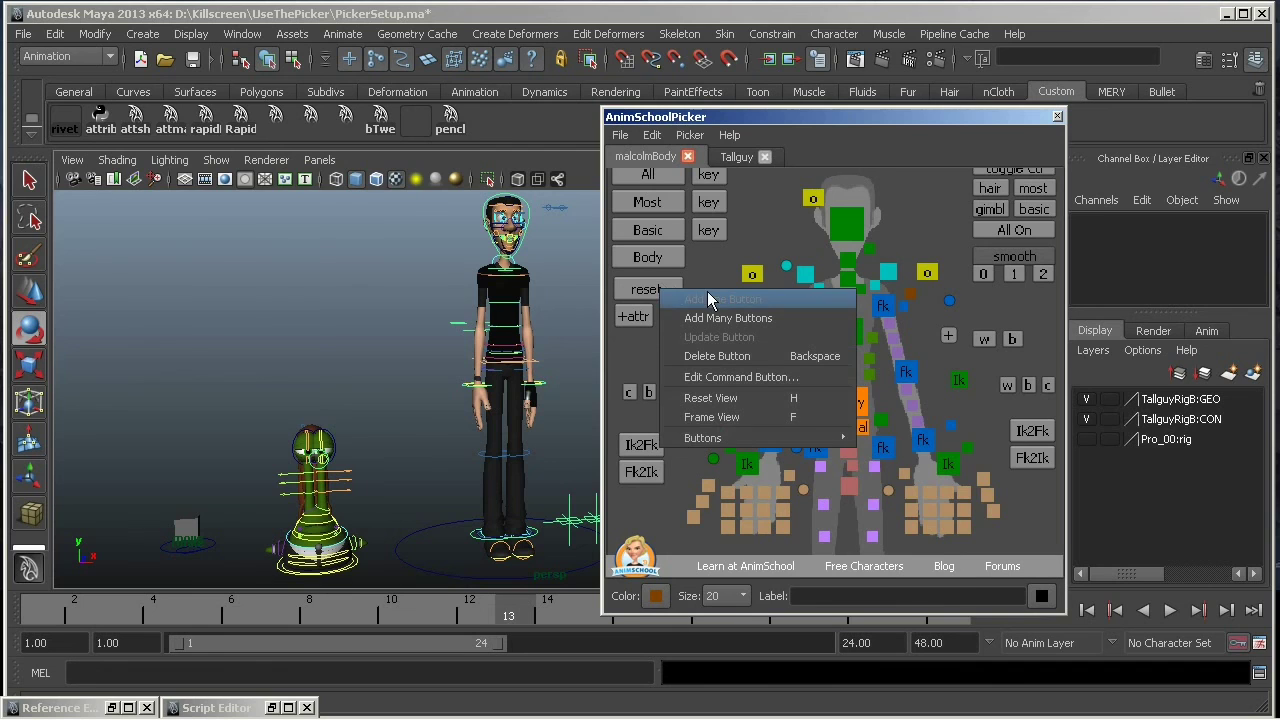
click(775, 377)
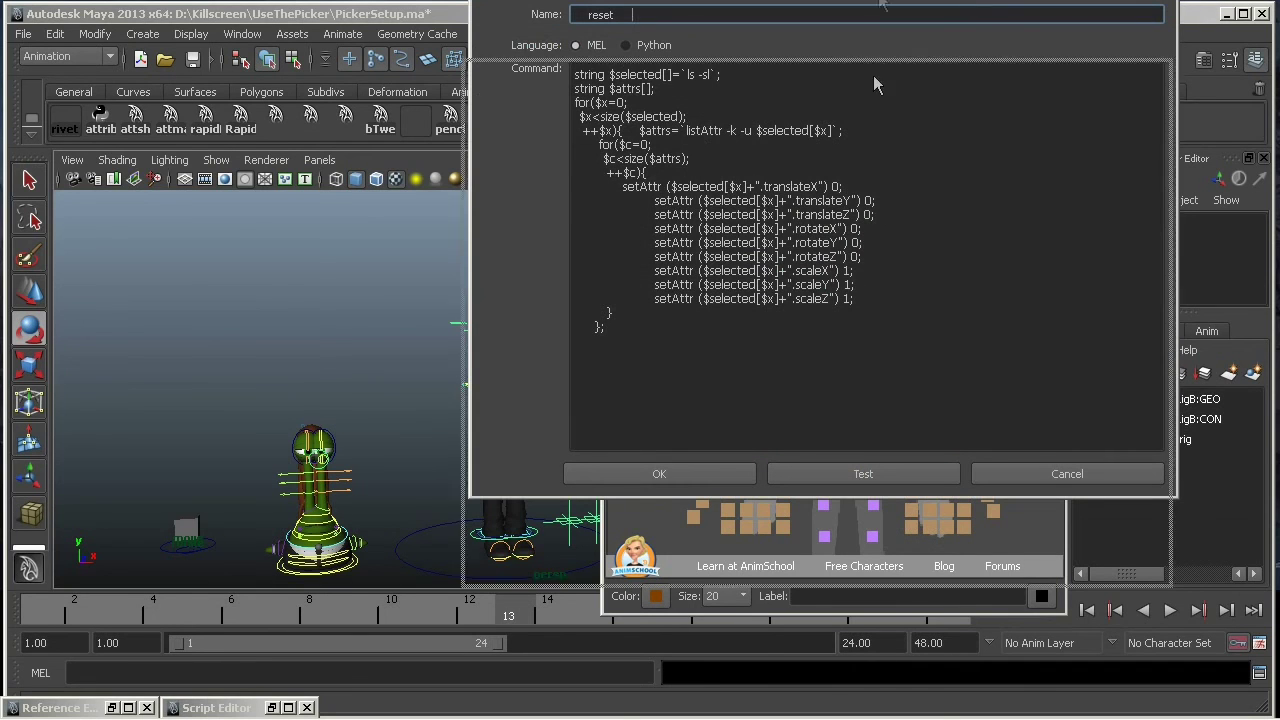
drag(800, 491, 569, 214)
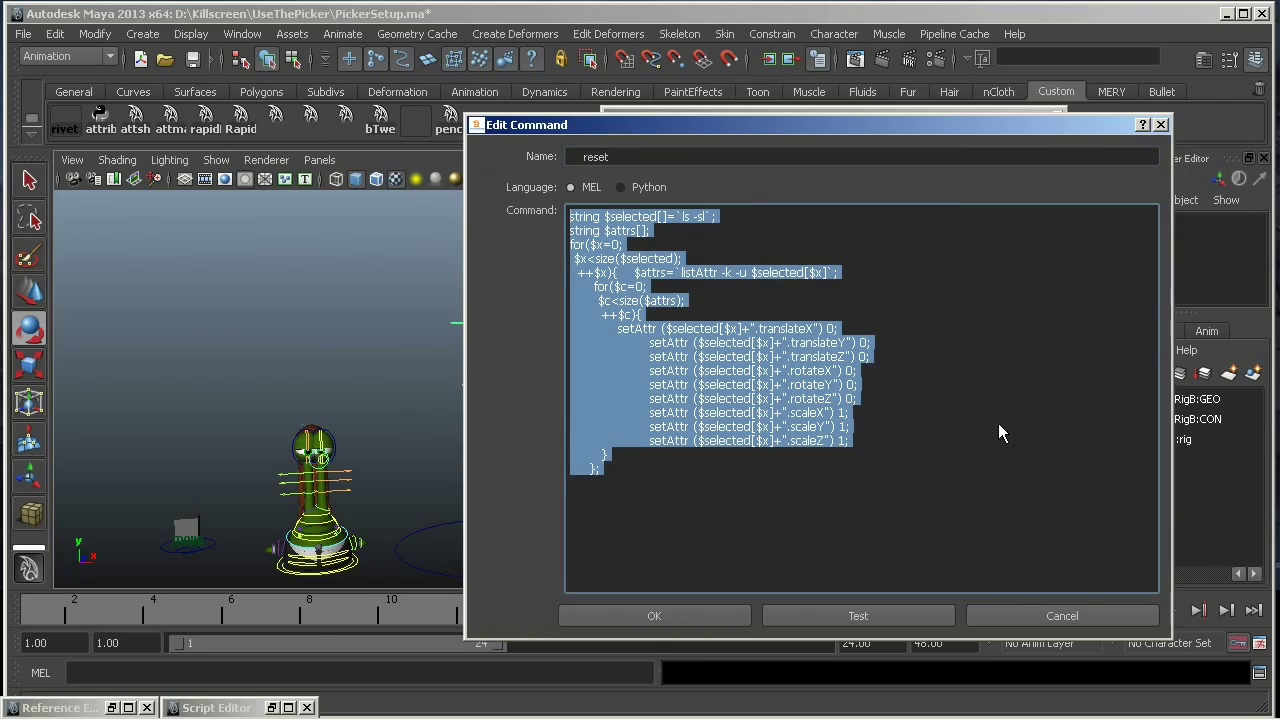
click(1160, 125)
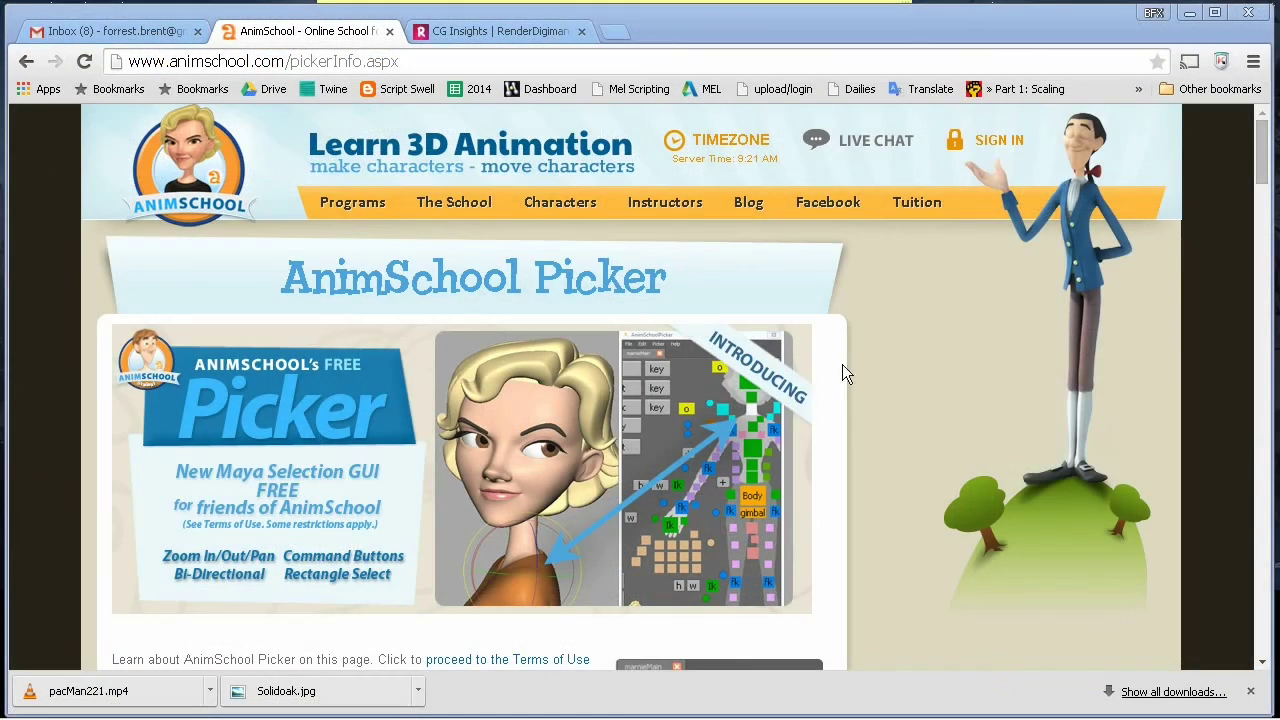
Switch to the browser and scroll through the AnimSchool Picker information page
middle_click(883, 343)
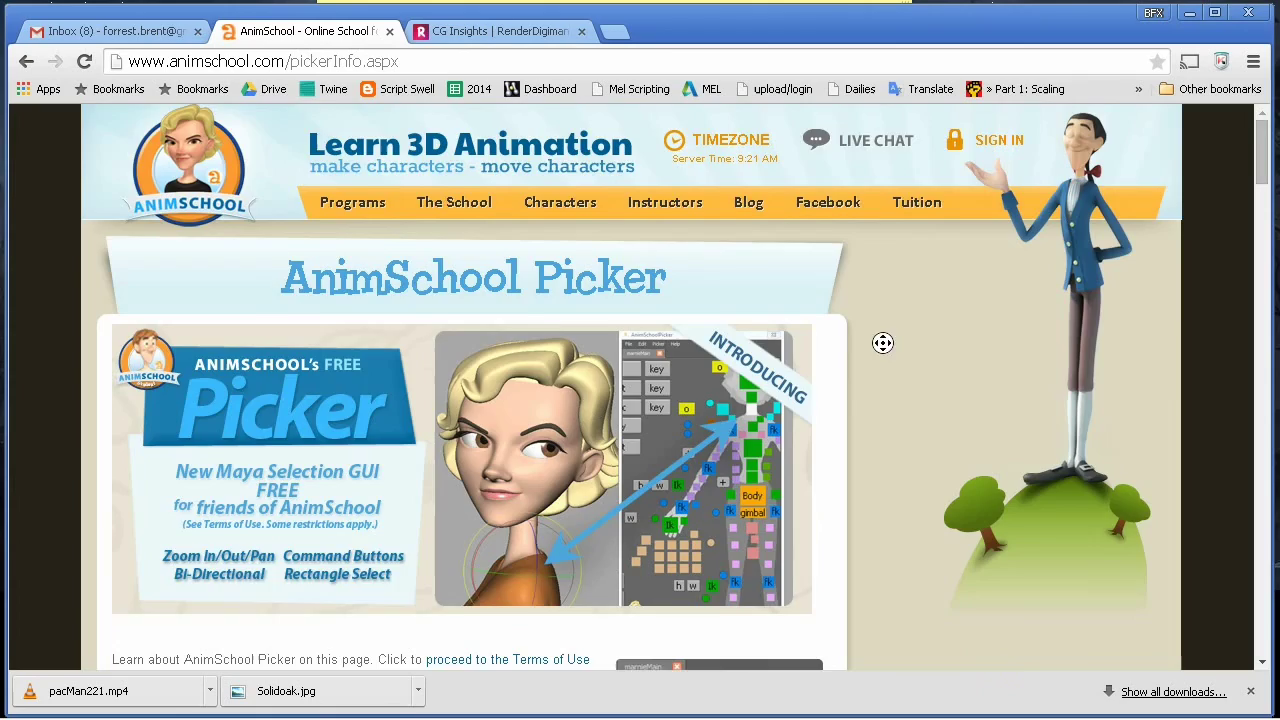